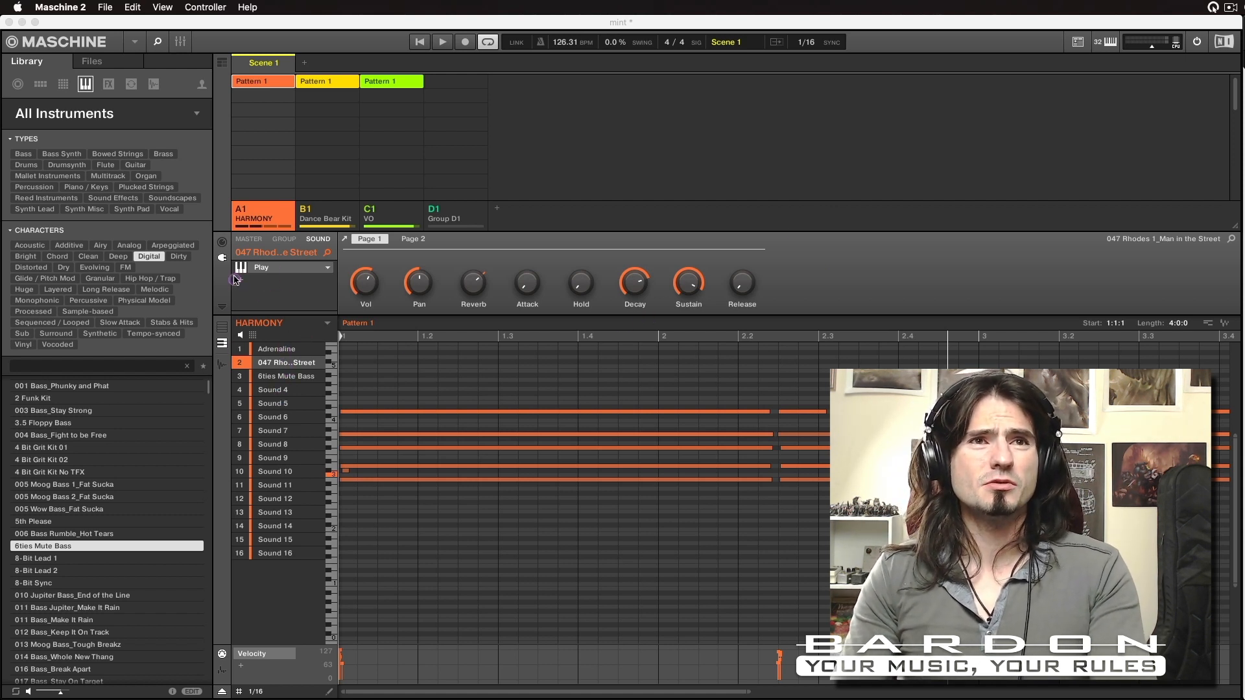
Open the Bass-Mint effect on the Adrenaline sound of the HARMONY group and audition the pattern through it.
{"action": "left_click", "coordinate": [222, 327]}
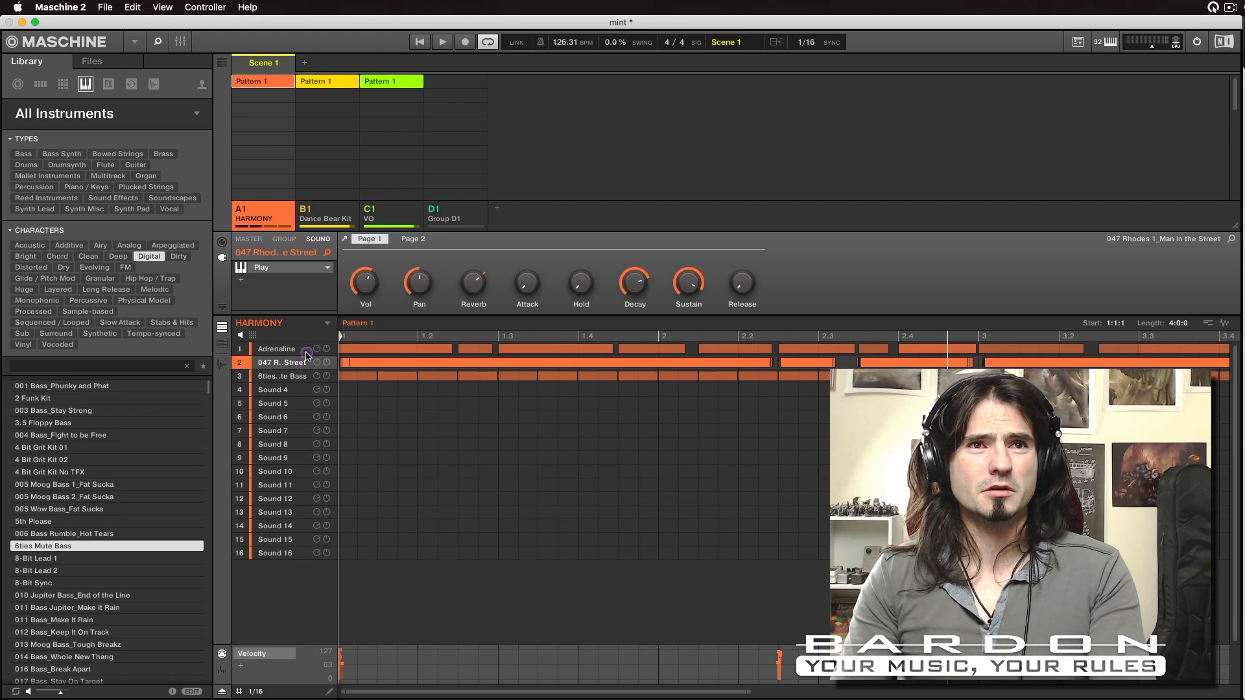
{"action": "left_click", "coordinate": [289, 350]}
{"action": "left_click", "coordinate": [276, 284]}
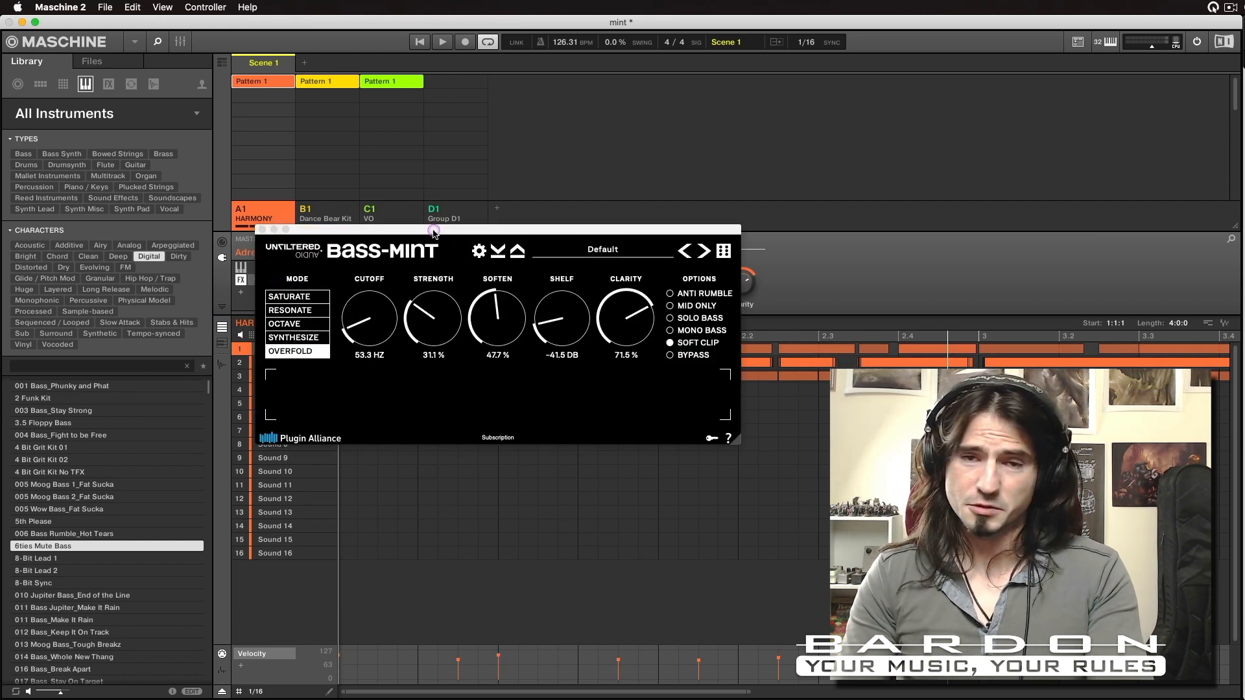
{"action": "left_click_drag", "start_coordinate": [433, 232], "coordinate": [432, 230]}
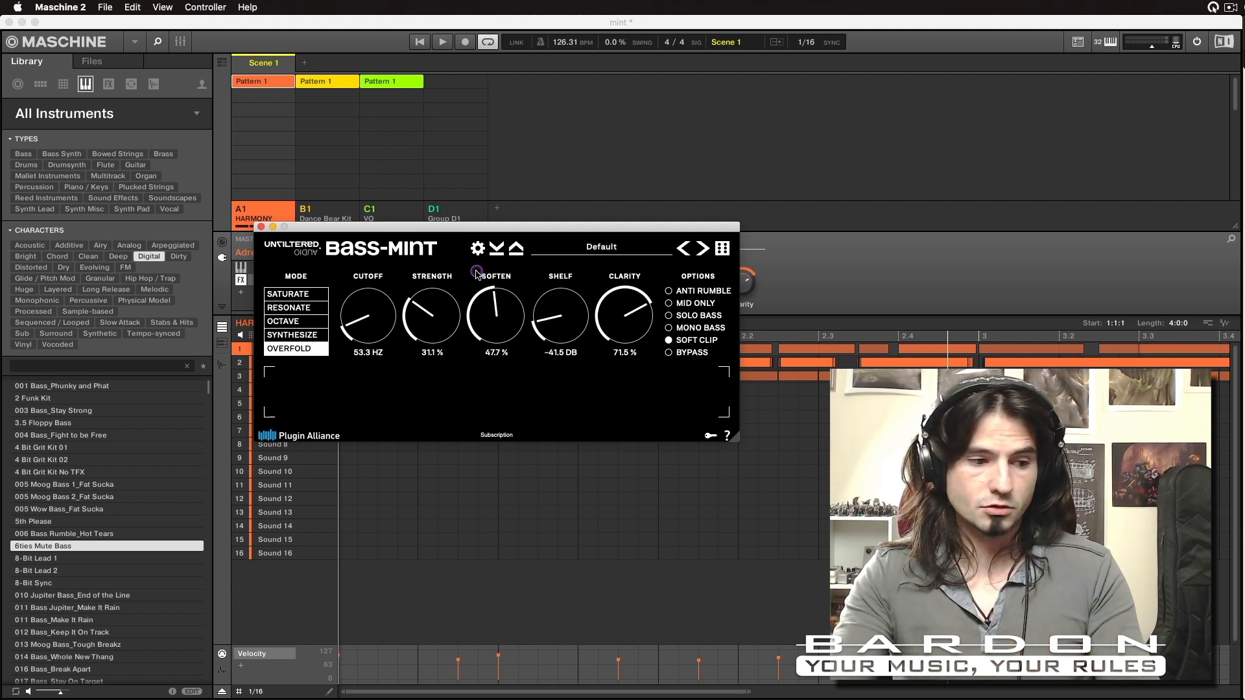
{"action": "key", "text": "space"}
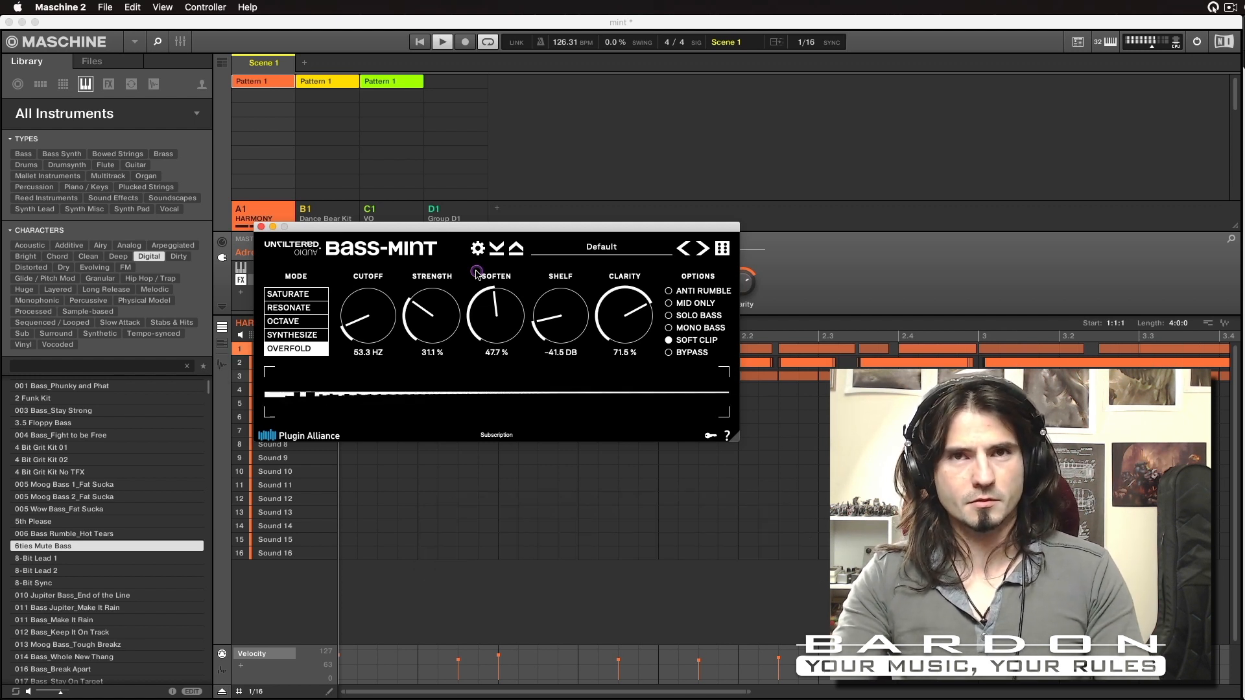
{"action": "key", "text": "space"}
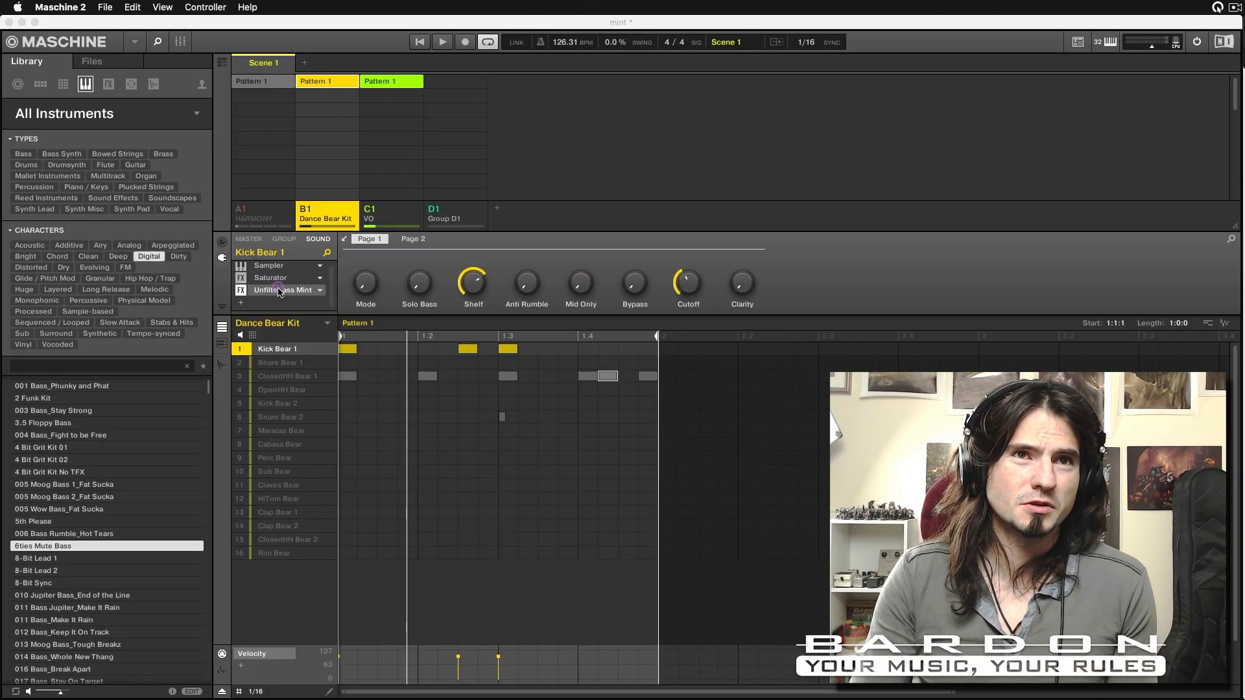
Open Bass-Mint on the Kick Bear 1 sound and compare the kick with the effect bypassed and active.
{"action": "double_click", "coordinate": [280, 292]}
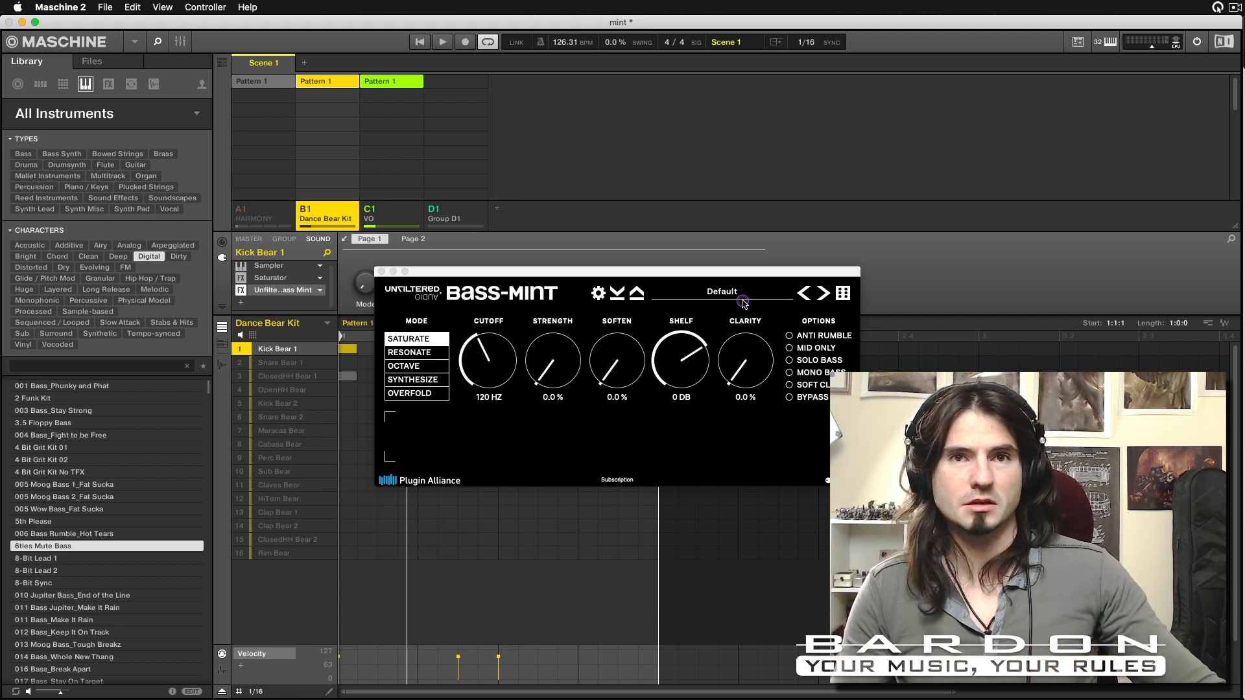
{"action": "left_click", "coordinate": [789, 398]}
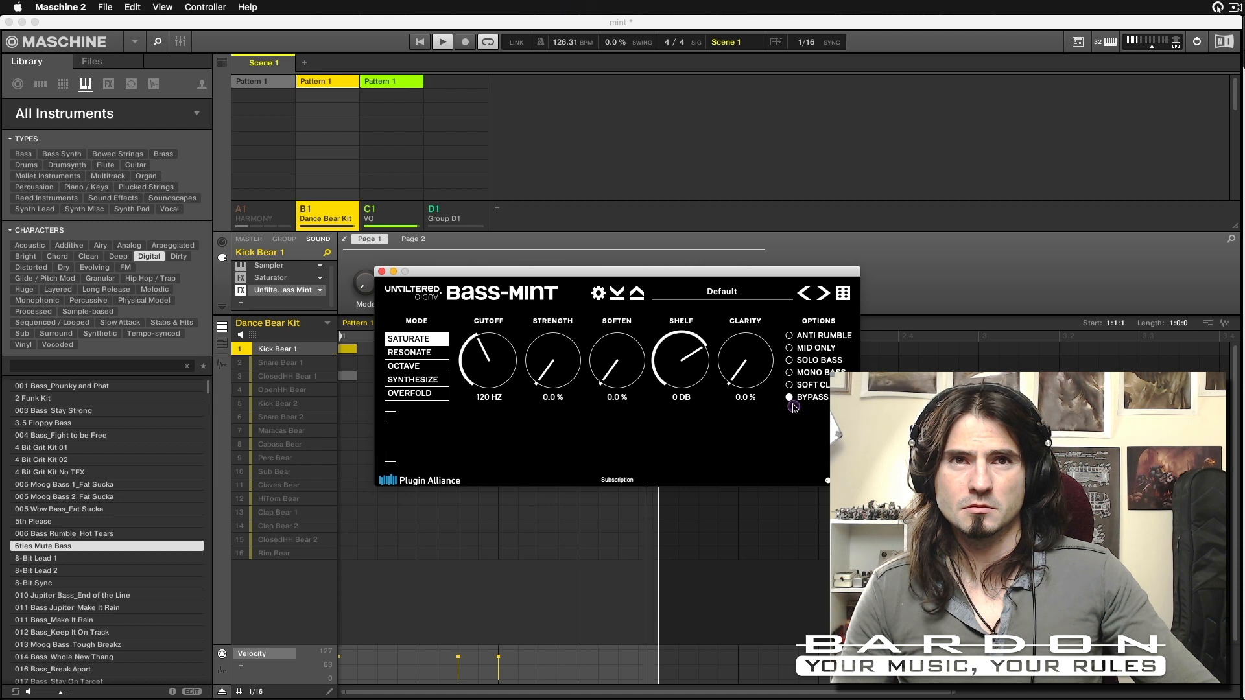
{"action": "left_click", "coordinate": [791, 400]}
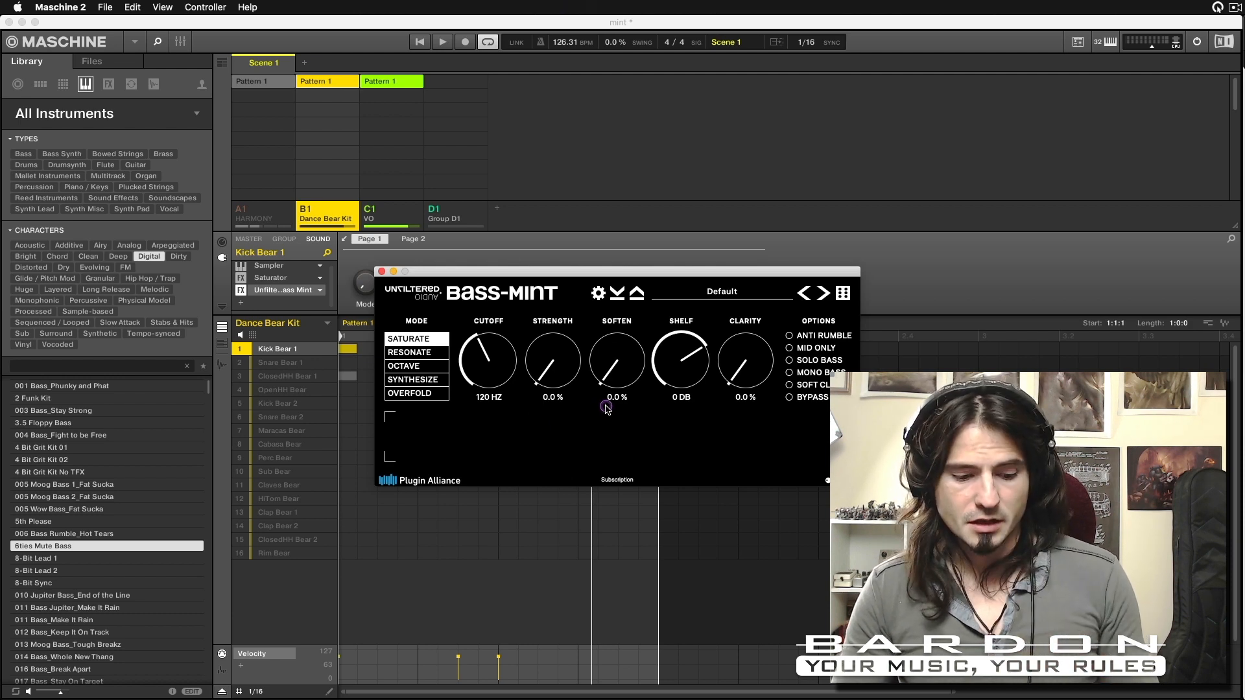
{"action": "mouse_move", "coordinate": [605, 408]}
{"action": "left_mouse_down"}
{"action": "mouse_move", "coordinate": [616, 329]}
{"action": "mouse_move", "coordinate": [734, 323]}
{"action": "mouse_move", "coordinate": [722, 413]}
{"action": "mouse_move", "coordinate": [594, 402]}
{"action": "left_mouse_up"}
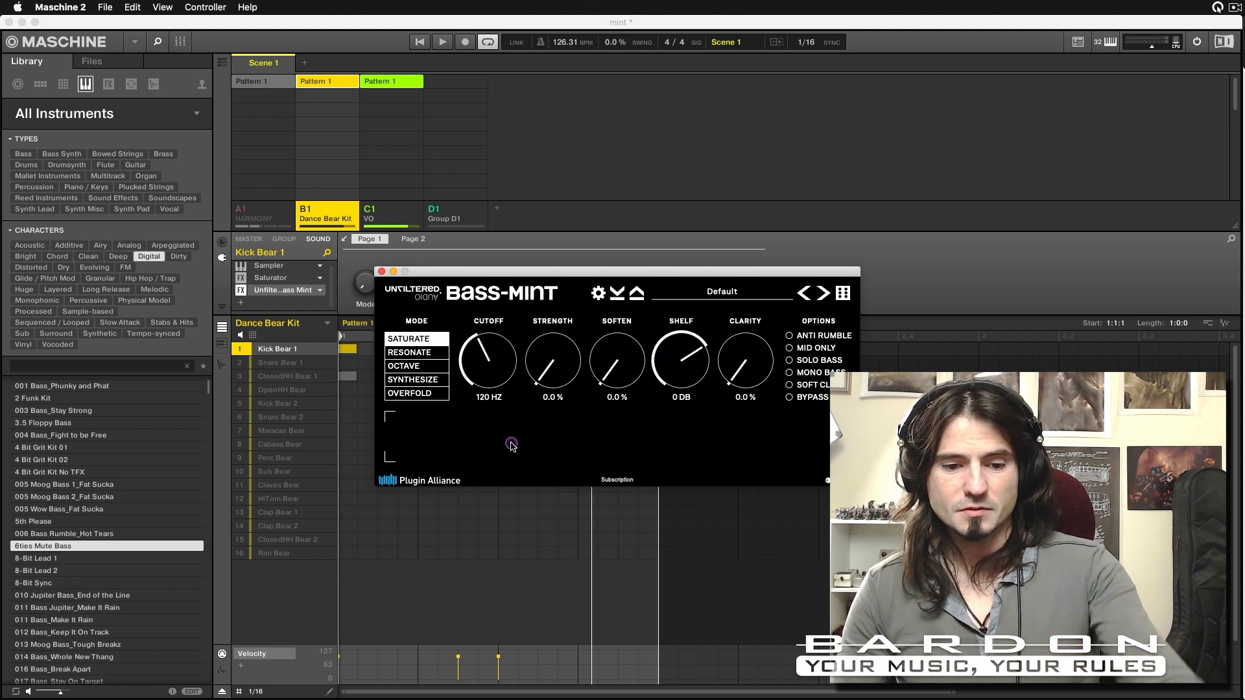
During playback, set the kick's Saturate mode to Cutoff 100 Hz, Strength 50.8%, Soften 65.7%, Shelf 0.1 dB and Clarity 64.3%.
{"action": "key", "text": "space"}
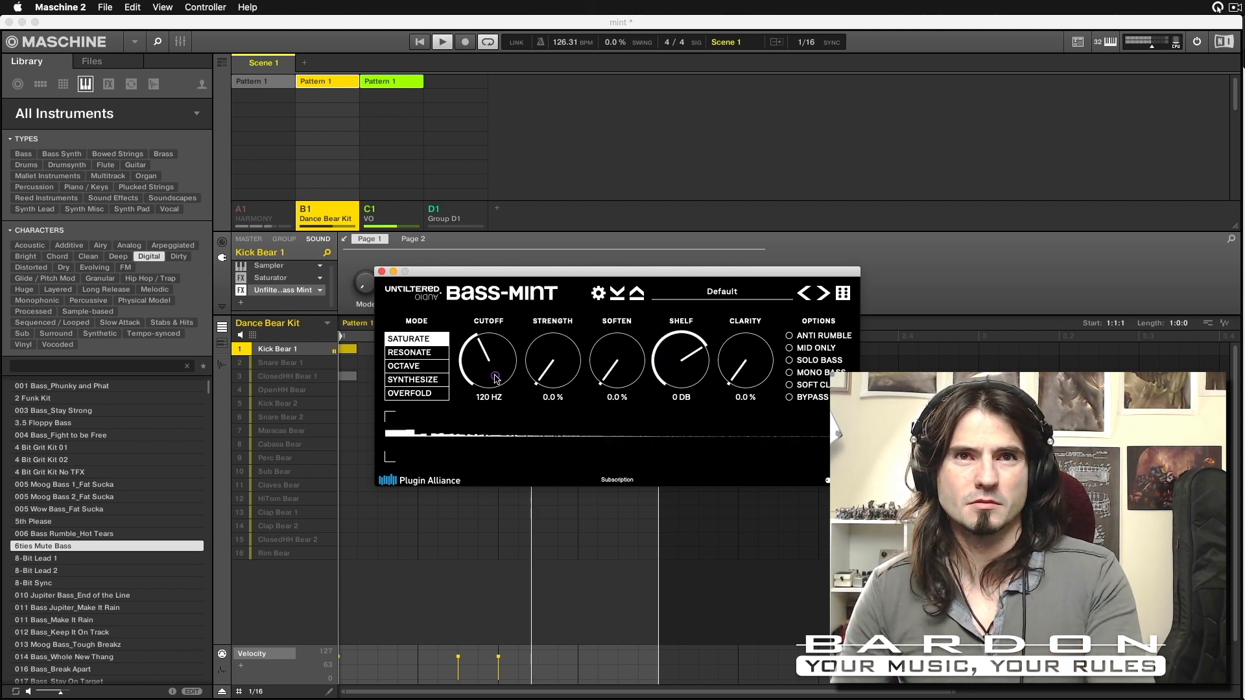
{"action": "left_click_drag", "start_coordinate": [496, 378], "coordinate": [508, 436]}
{"action": "left_click_drag", "start_coordinate": [553, 365], "coordinate": [545, 265]}
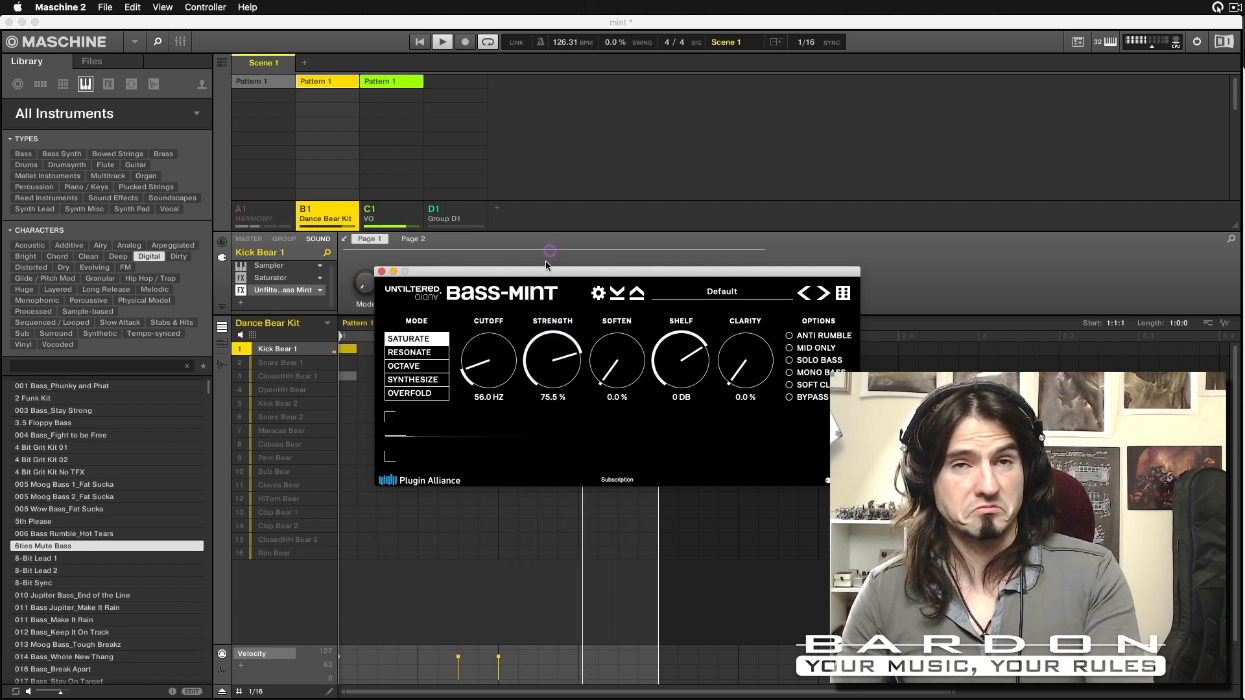
{"action": "left_click_drag", "start_coordinate": [496, 371], "coordinate": [570, 387]}
{"action": "left_click_drag", "start_coordinate": [636, 367], "coordinate": [649, 282]}
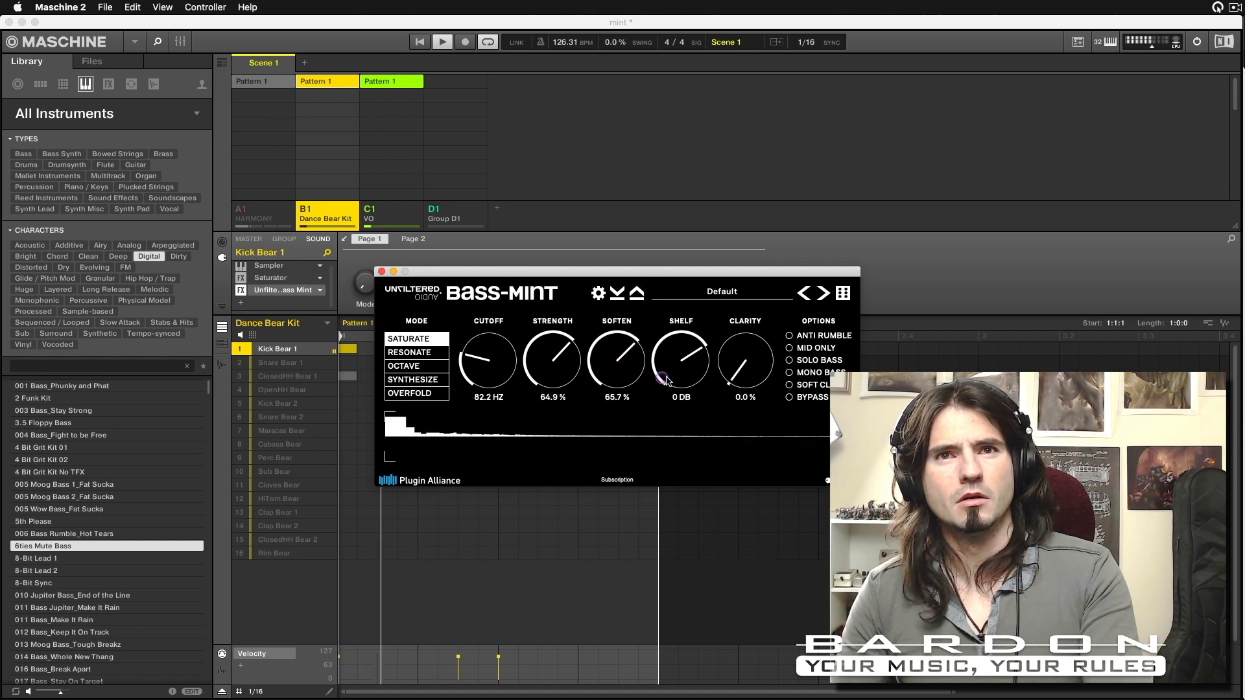
{"action": "left_click_drag", "start_coordinate": [666, 380], "coordinate": [761, 285]}
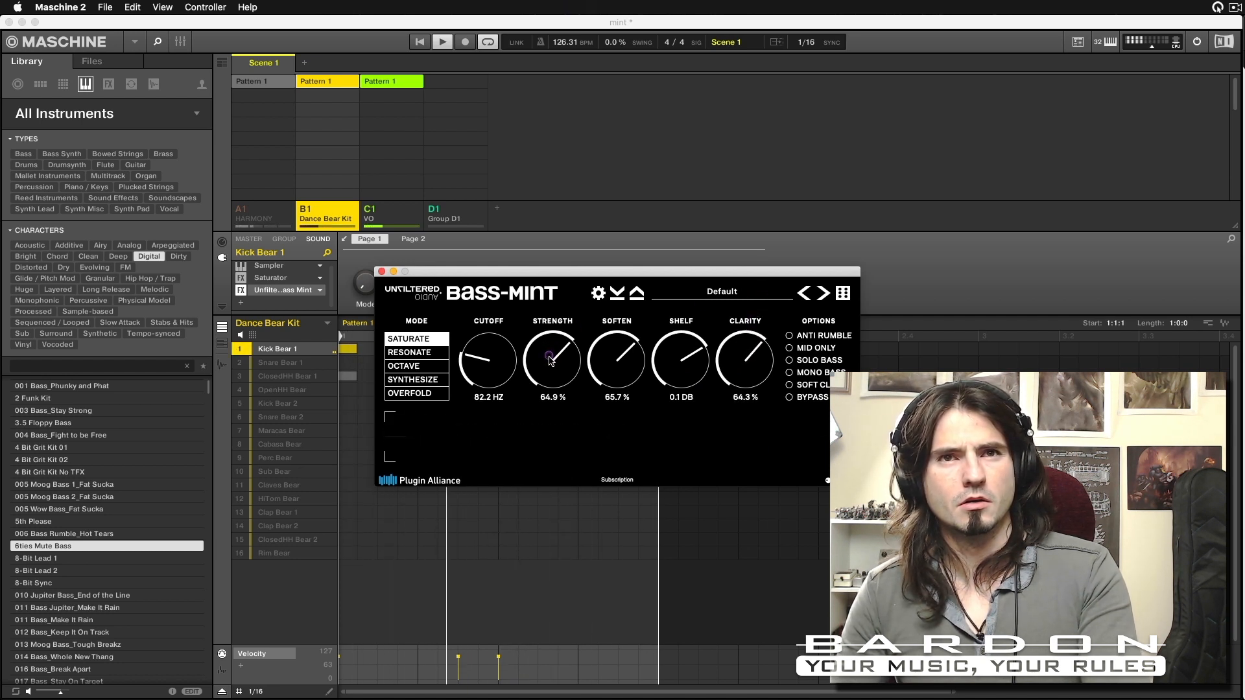
{"action": "mouse_move", "coordinate": [549, 360]}
{"action": "left_mouse_down"}
{"action": "mouse_move", "coordinate": [554, 395]}
{"action": "mouse_move", "coordinate": [489, 353]}
{"action": "mouse_move", "coordinate": [490, 367]}
{"action": "mouse_move", "coordinate": [563, 351]}
{"action": "mouse_move", "coordinate": [564, 362]}
{"action": "left_mouse_up"}
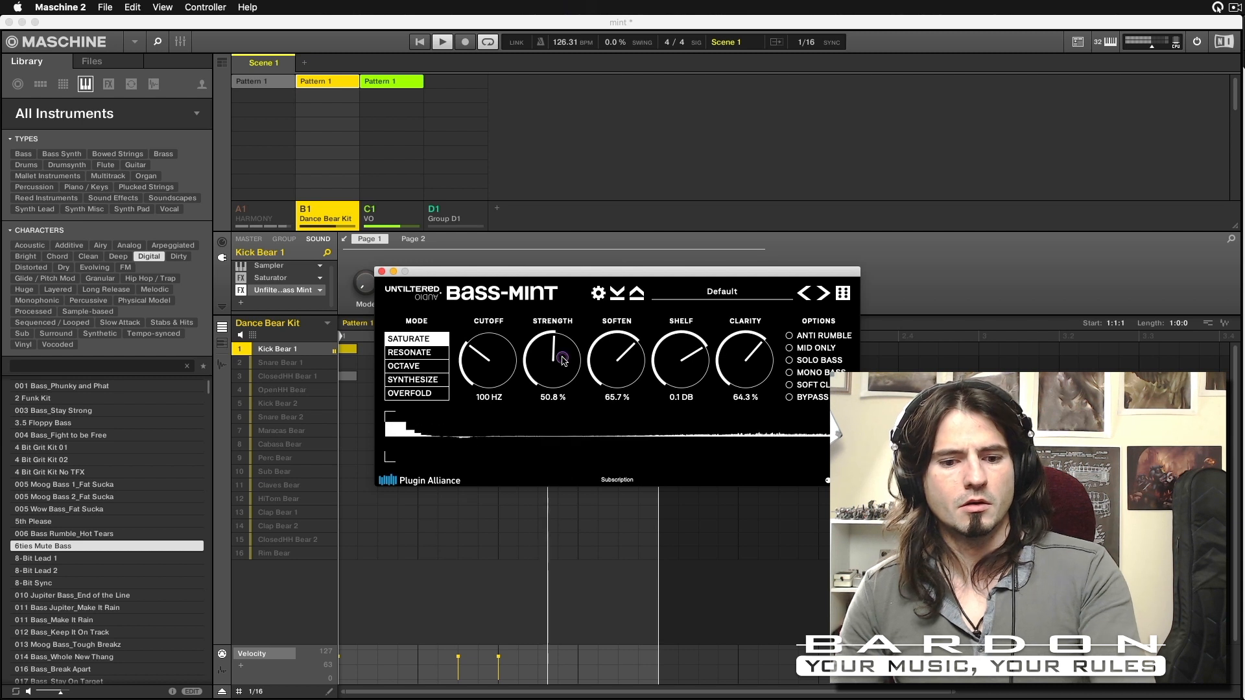
Turn off the kick's solo and play the processed kick together with the rest of the beat.
{"action": "key", "text": "space"}
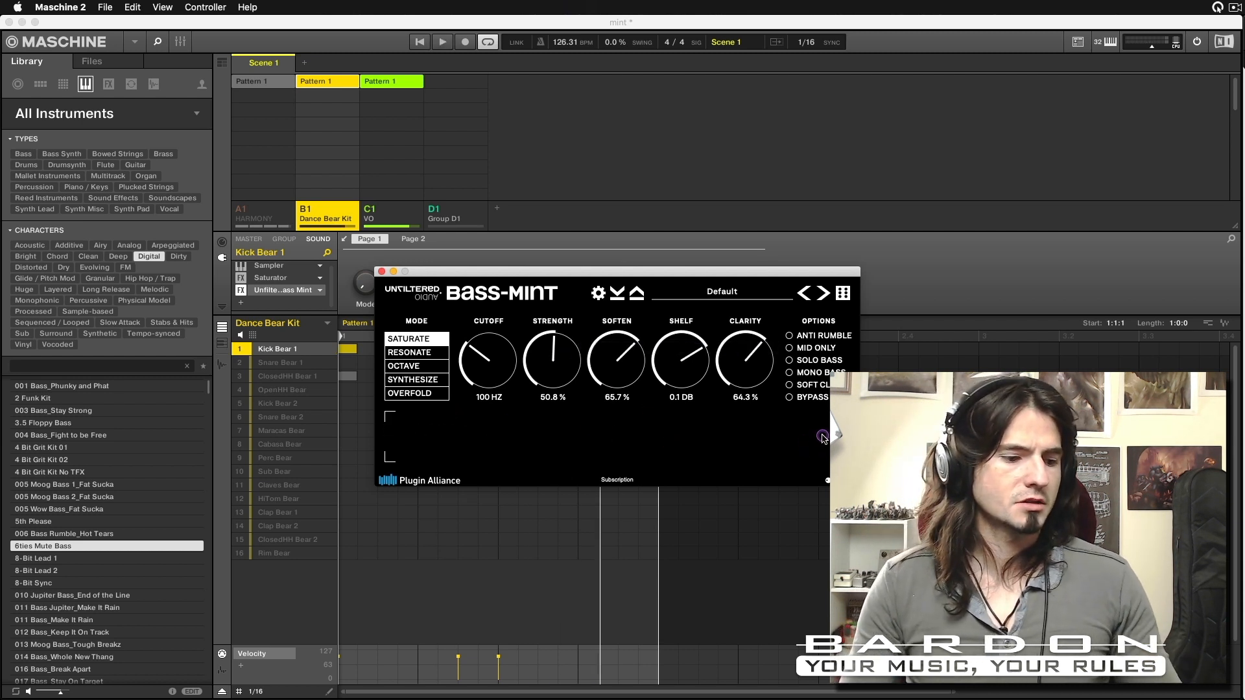
{"action": "key", "text": "s"}
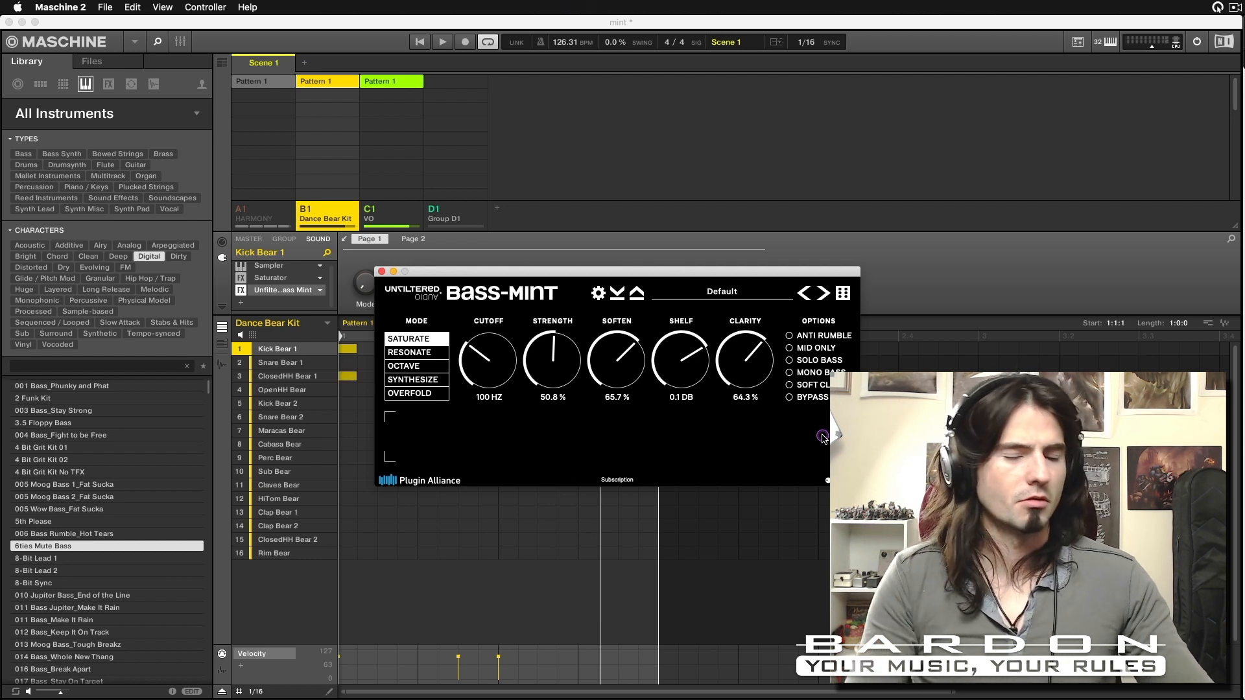
{"action": "key", "text": "space"}
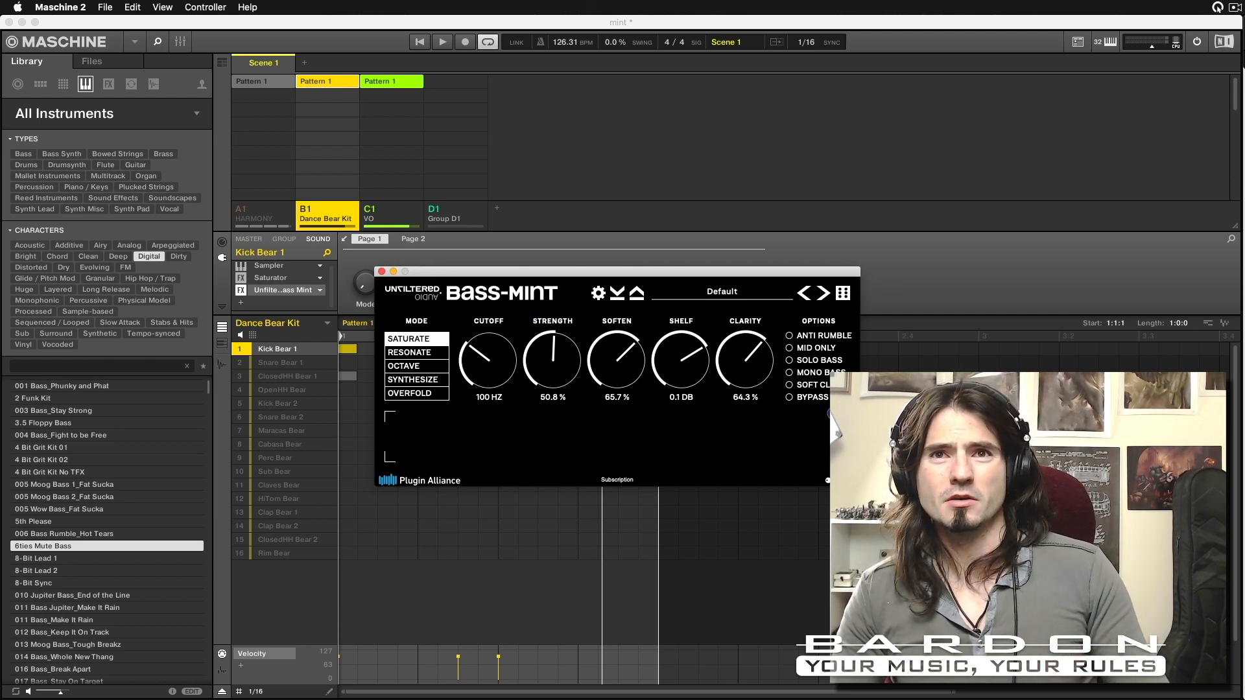
Enable Mono Bass, Soft Clip and Anti Rumble for the kick and compare the playing result against bypass.
{"action": "left_click", "coordinate": [804, 374]}
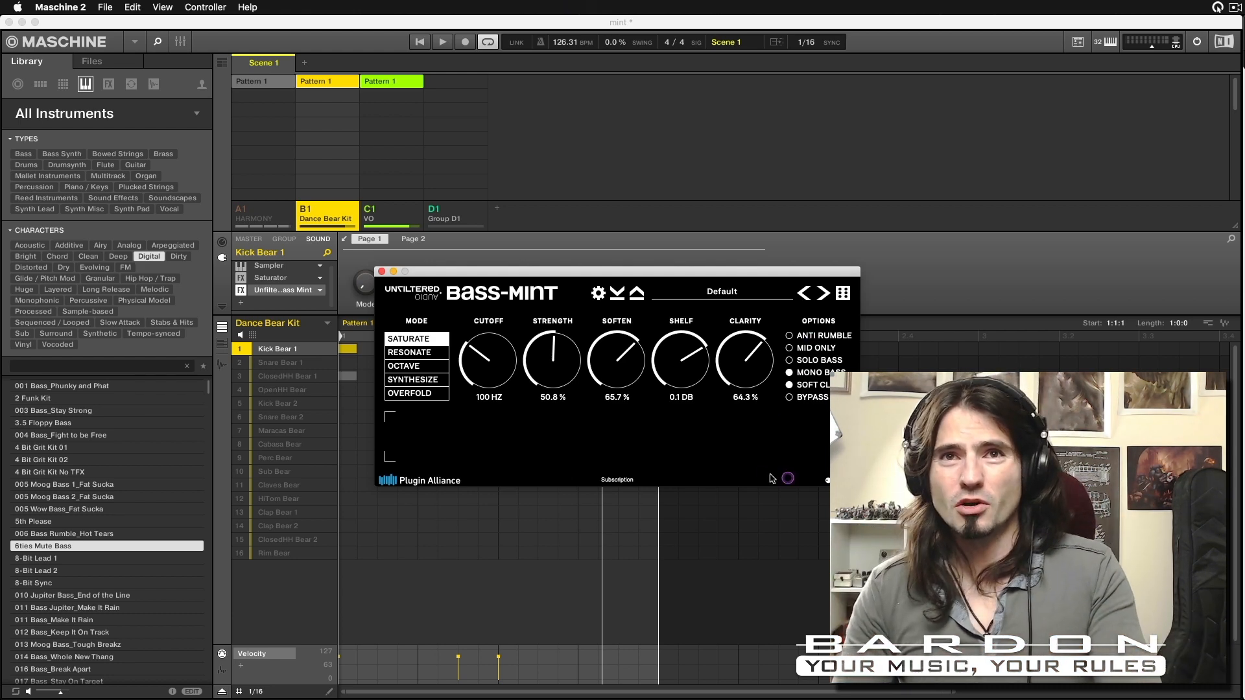
{"action": "left_click", "coordinate": [789, 335]}
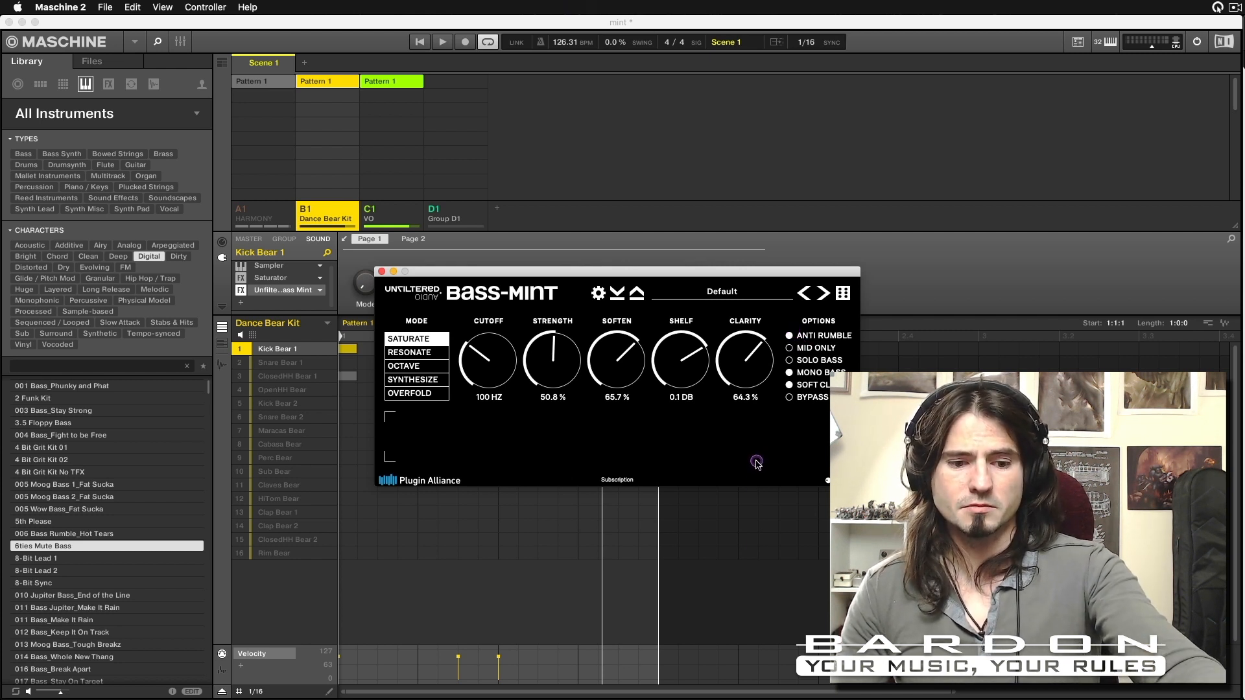
{"action": "key", "text": "space"}
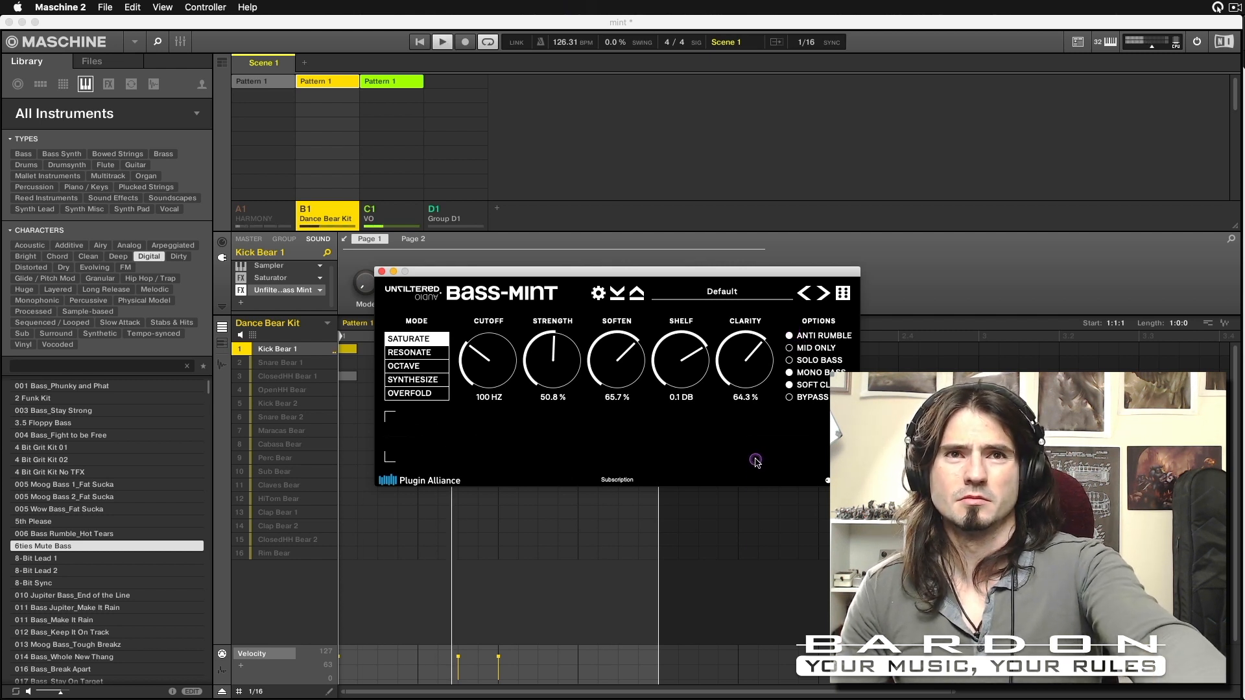
{"action": "left_click", "coordinate": [789, 398]}
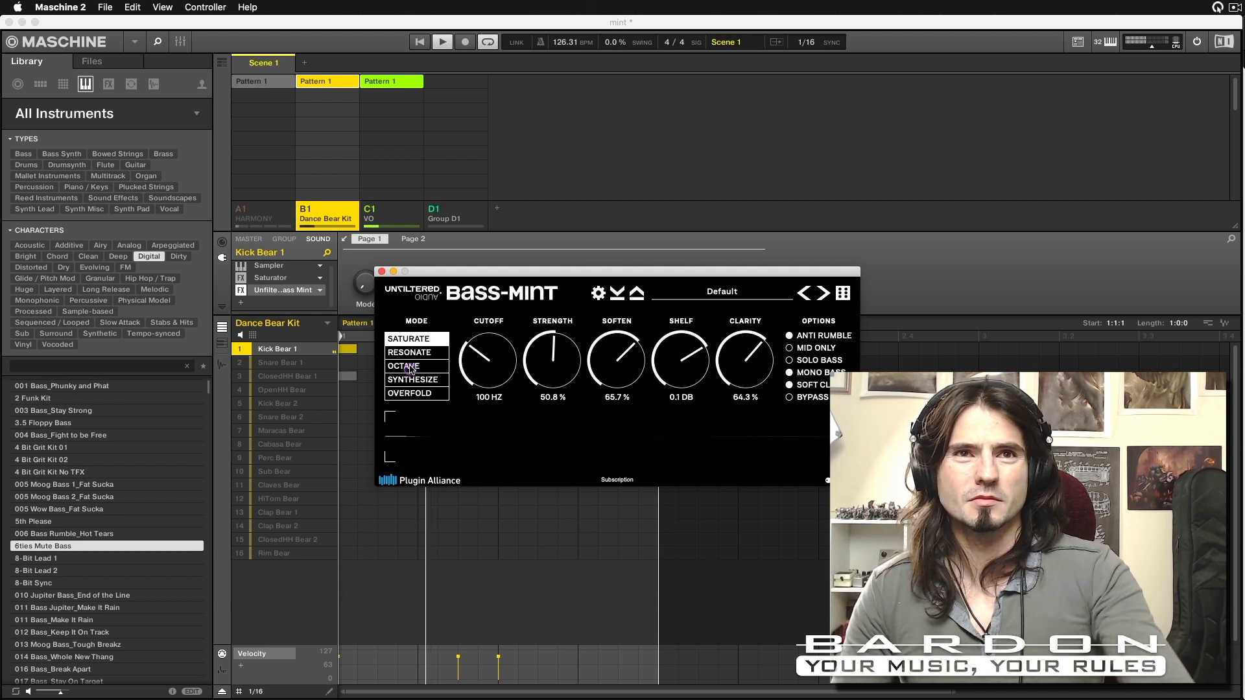
Audition the Resonate, Octave, Synthesize and Overfold modes on the playing kick, and return to Saturate.
{"action": "left_click", "coordinate": [415, 352]}
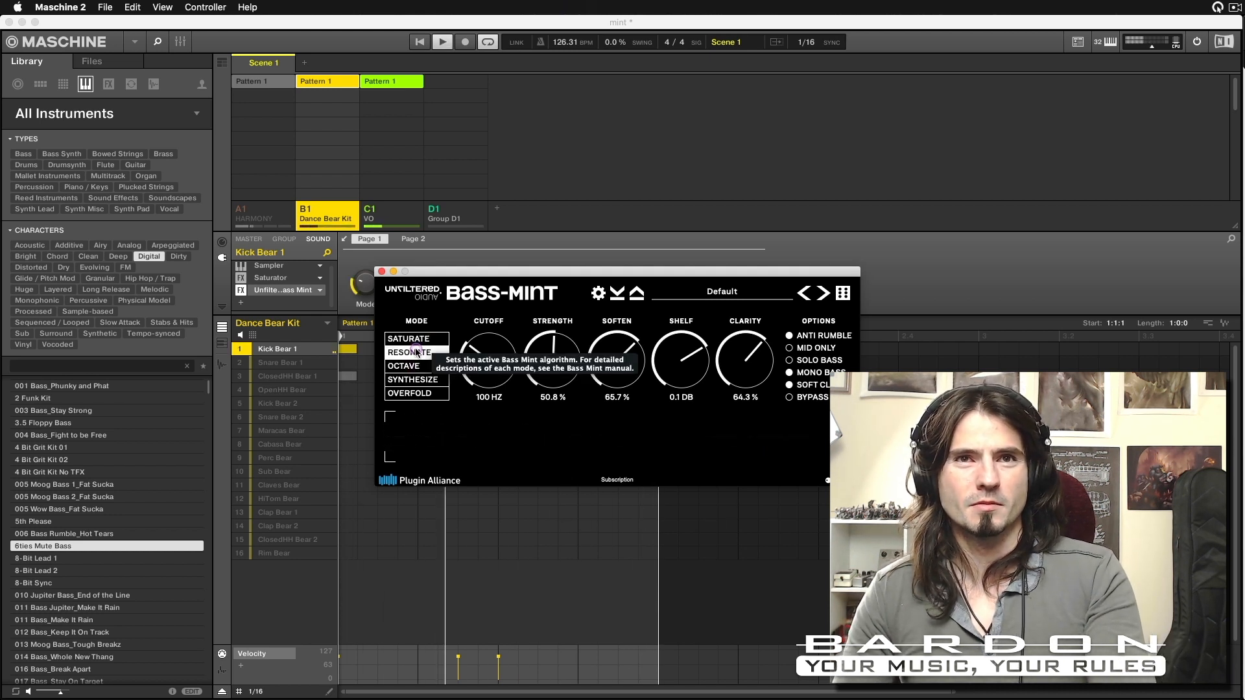
{"action": "left_click", "coordinate": [417, 366]}
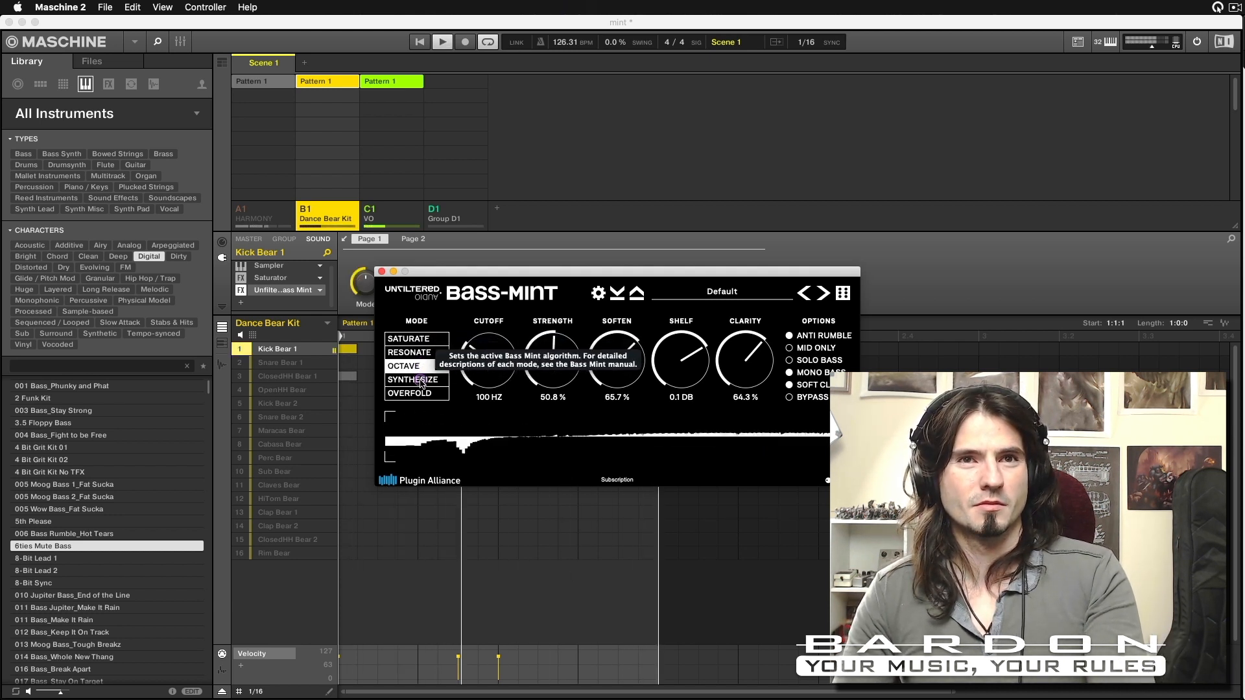
{"action": "left_click", "coordinate": [420, 380]}
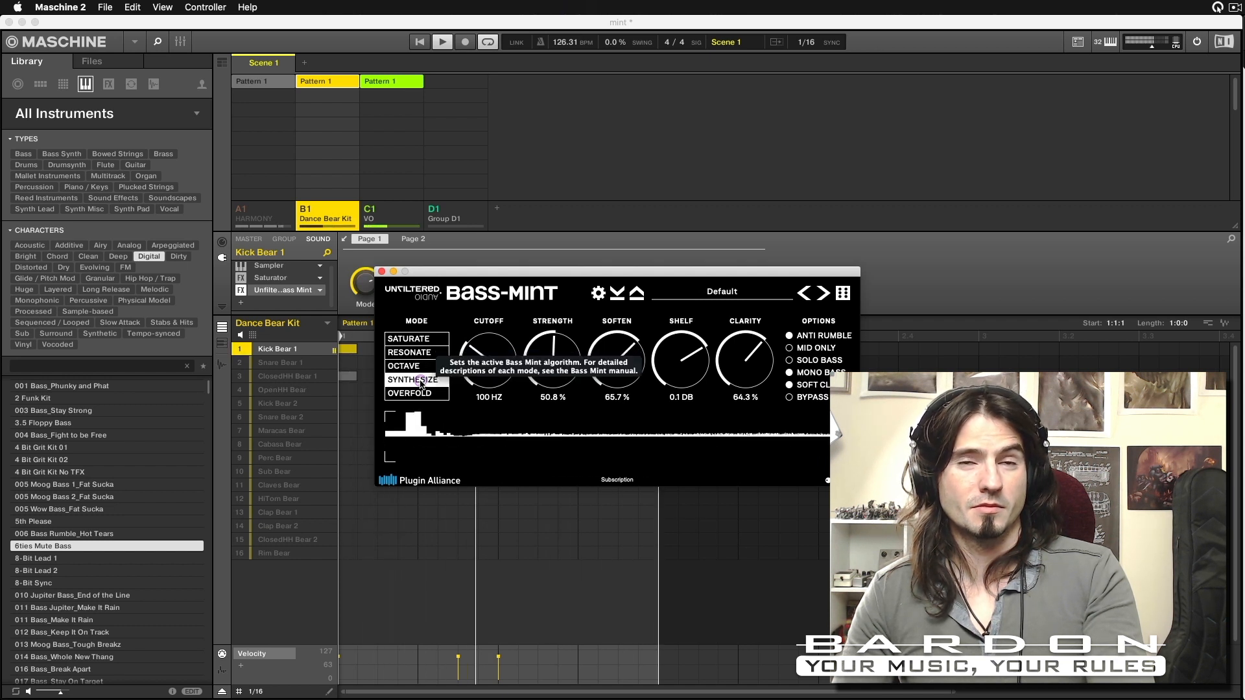
{"action": "left_click", "coordinate": [422, 393]}
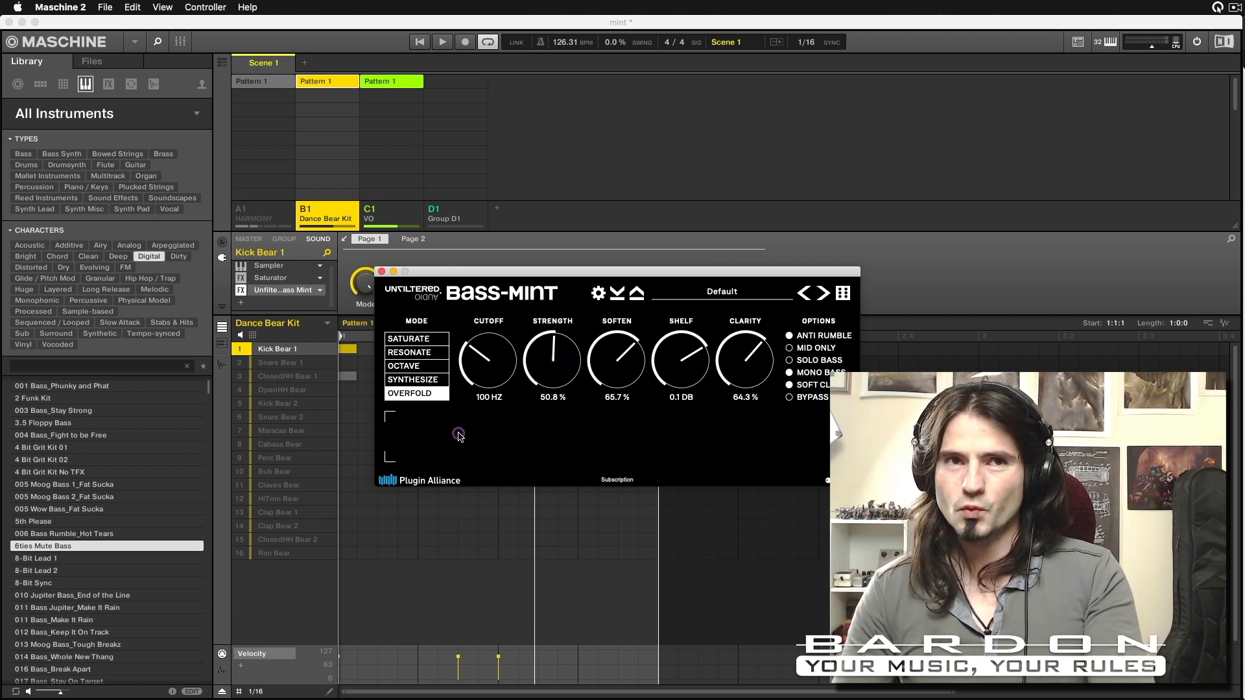
{"action": "left_click", "coordinate": [435, 336]}
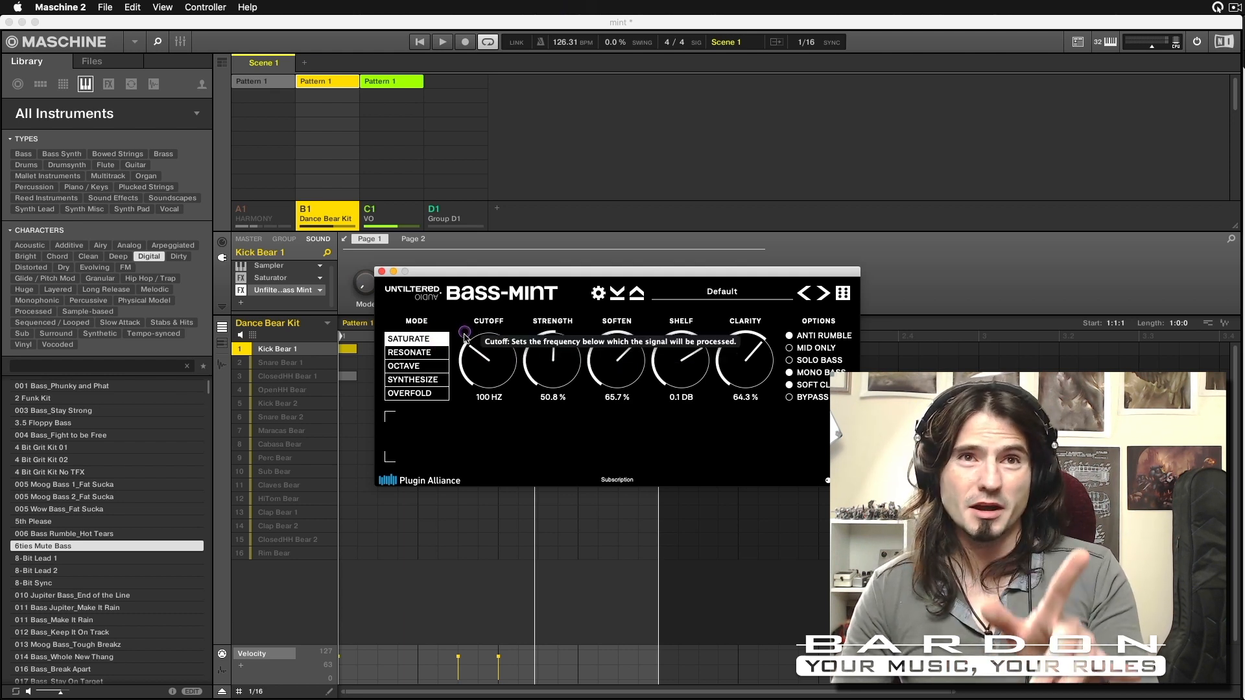
Switch to Synthesize mode and set Cutoff to 30 Hz, Strength, Soften and Clarity to 0%, and Shelf to -inf dB.
{"action": "left_click", "coordinate": [428, 380]}
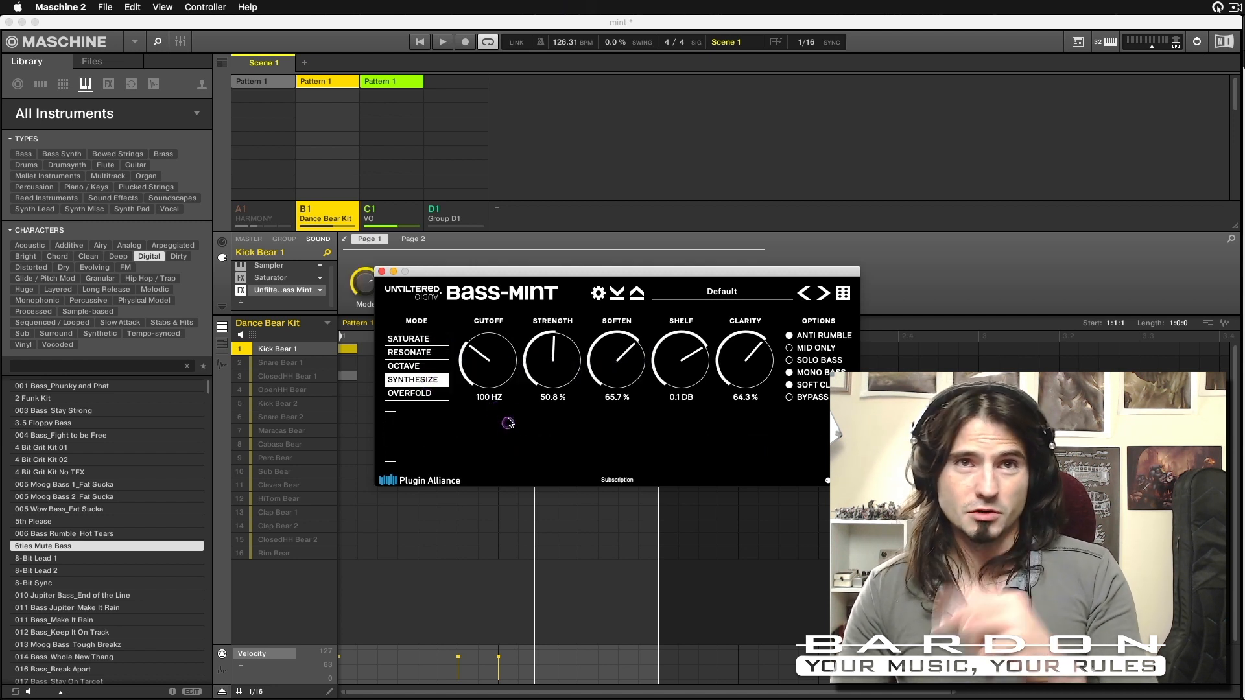
{"action": "left_click_drag", "start_coordinate": [486, 356], "coordinate": [487, 389]}
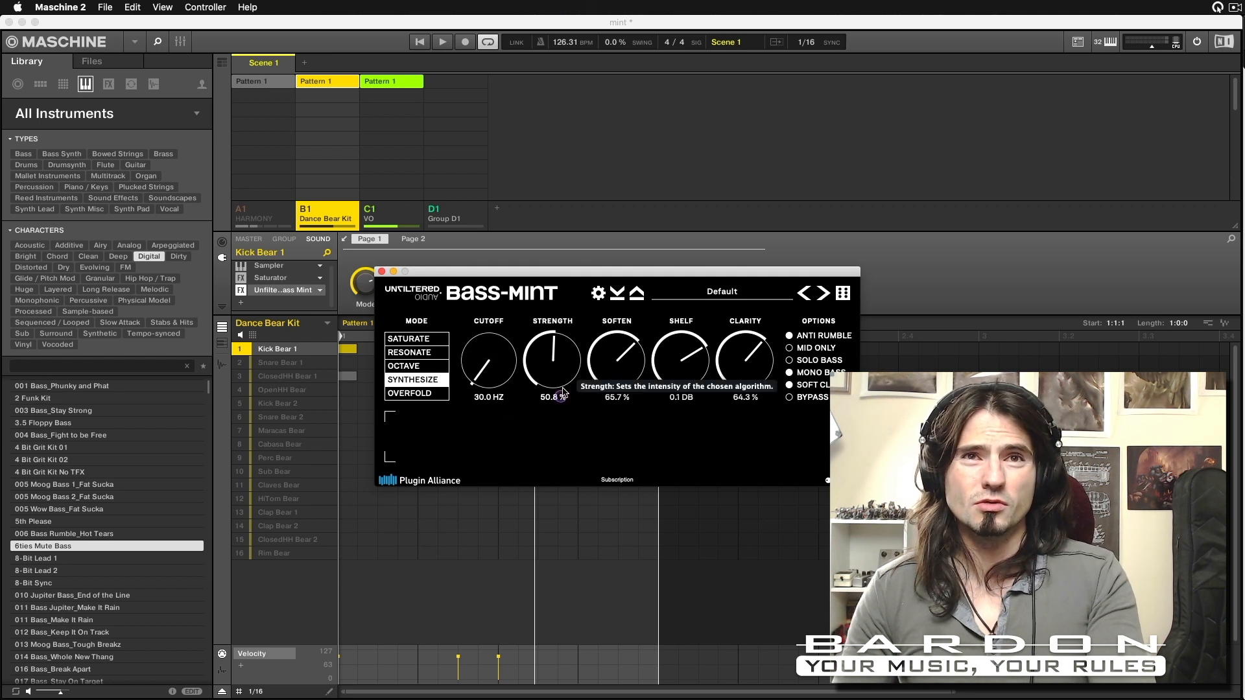
{"action": "left_click_drag", "start_coordinate": [556, 370], "coordinate": [610, 467]}
{"action": "left_click_drag", "start_coordinate": [696, 400], "coordinate": [713, 654]}
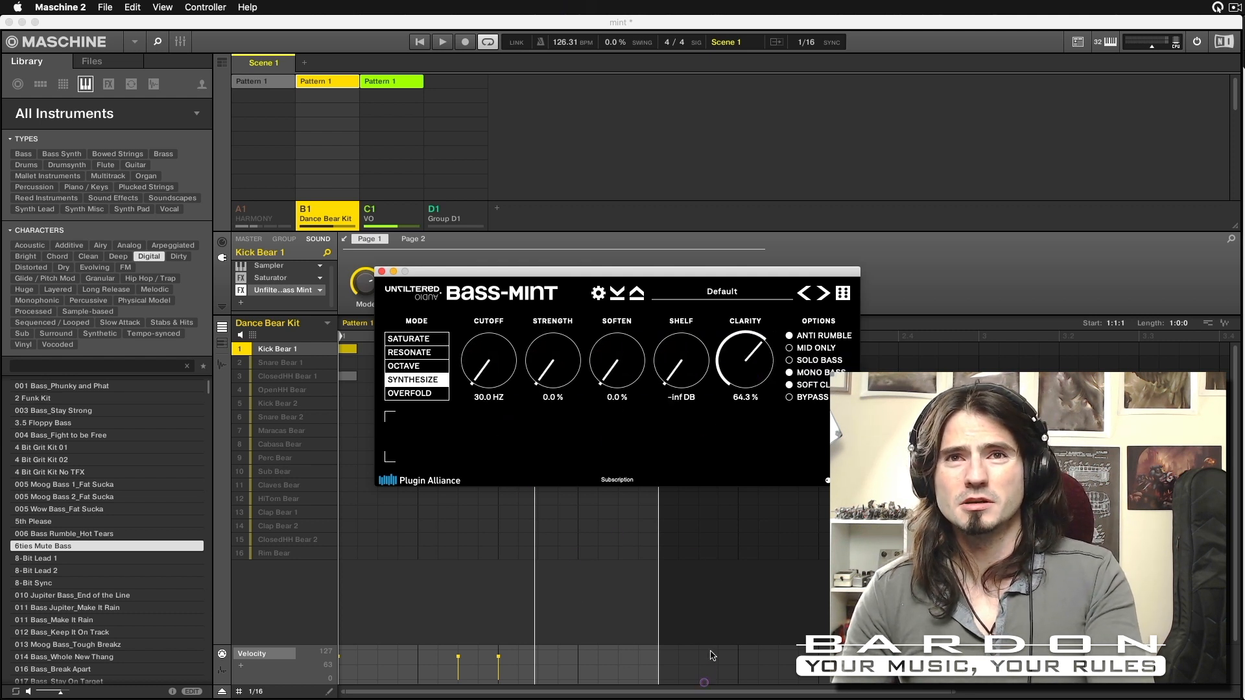
{"action": "left_click_drag", "start_coordinate": [742, 356], "coordinate": [757, 609]}
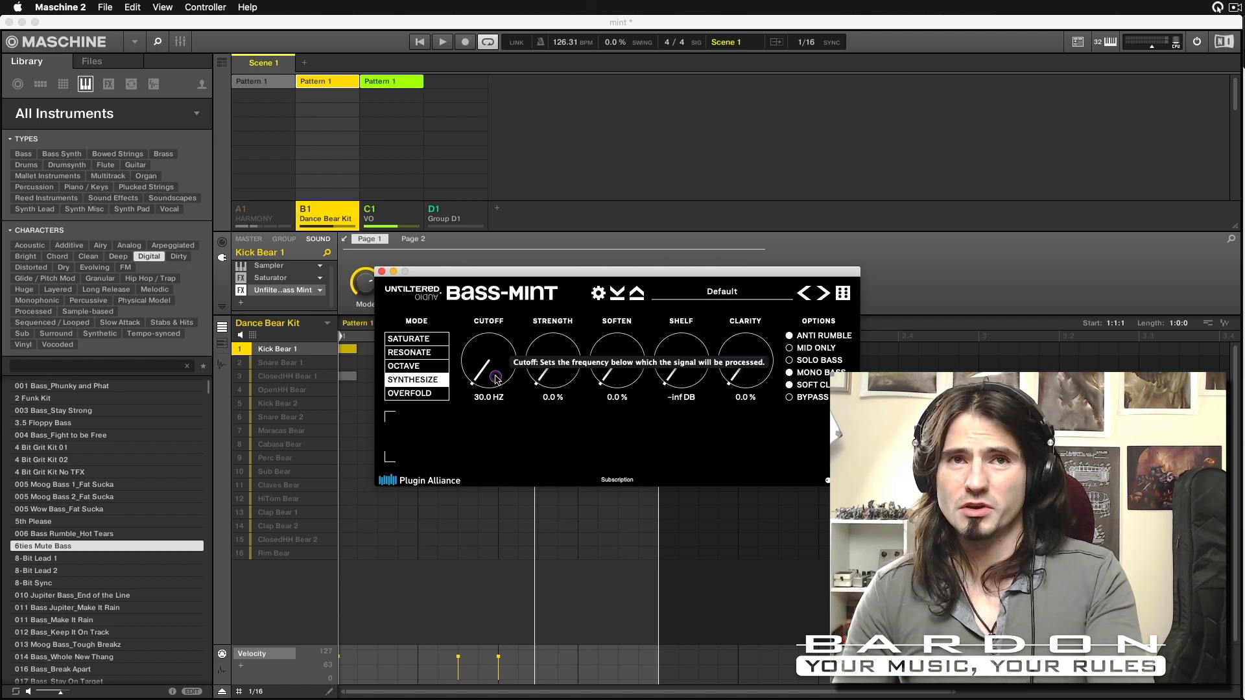
Turn off the Mono Bass, Soft Clip and Anti Rumble options for the kick.
{"action": "left_click", "coordinate": [790, 373]}
{"action": "left_click", "coordinate": [790, 385]}
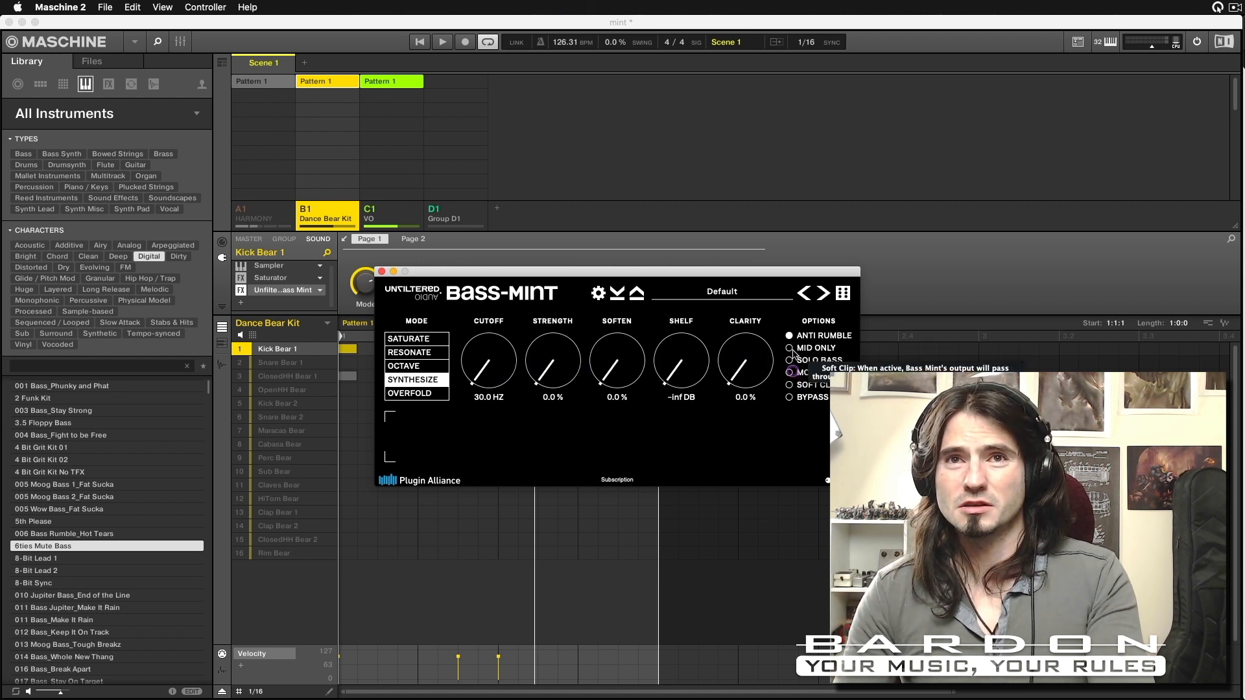
{"action": "left_click", "coordinate": [789, 336]}
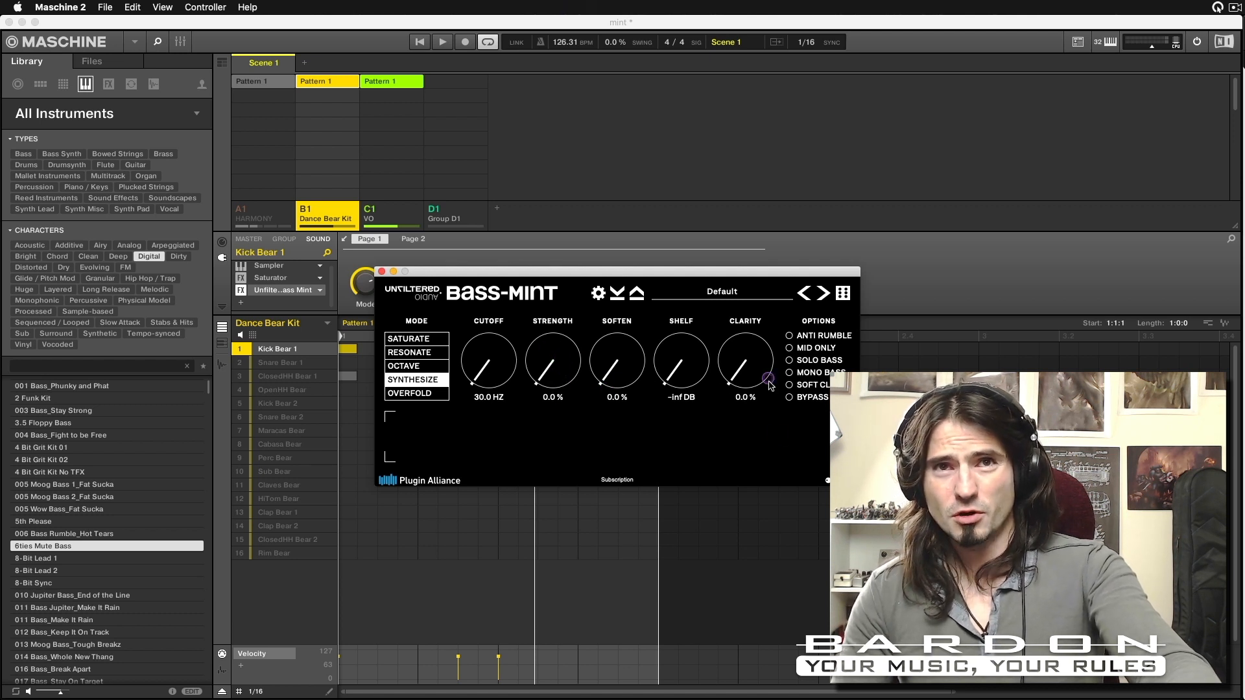
Play the kick and set Cutoff to 106 Hz, Strength to 44.8%, Soften to 46.4% and Shelf to 1.1 dB.
{"action": "key", "text": "space"}
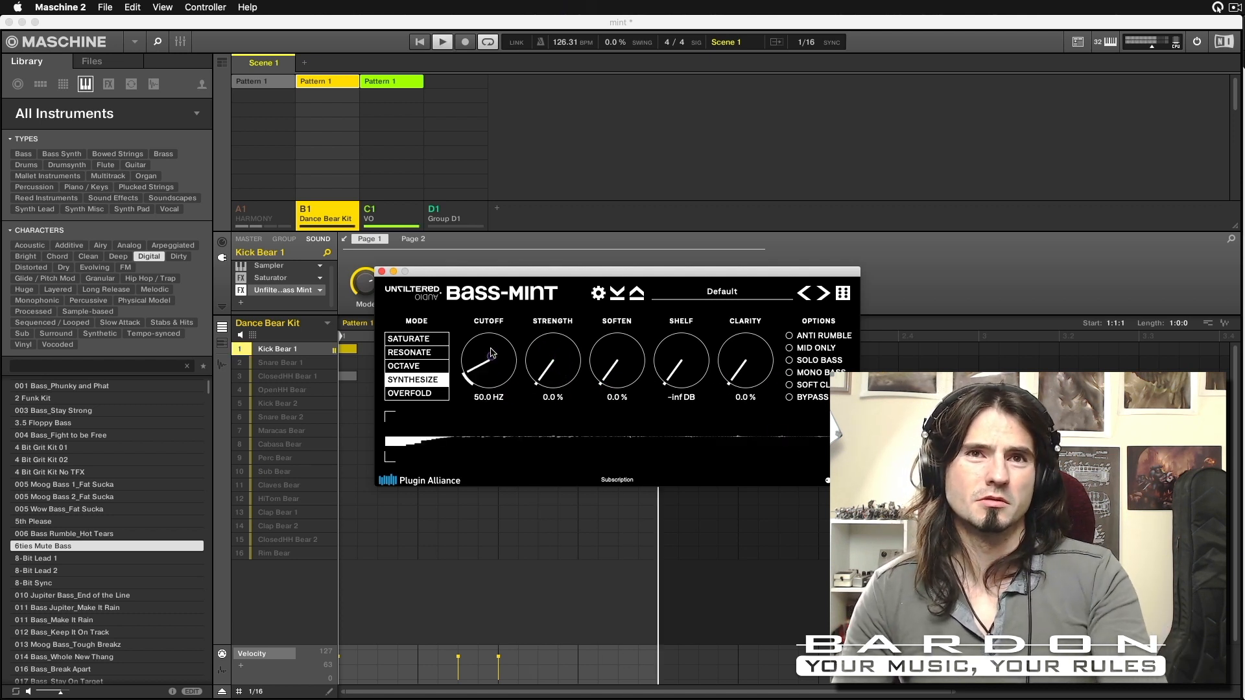
{"action": "left_click_drag", "start_coordinate": [494, 392], "coordinate": [555, 302]}
{"action": "left_click_drag", "start_coordinate": [489, 356], "coordinate": [491, 334]}
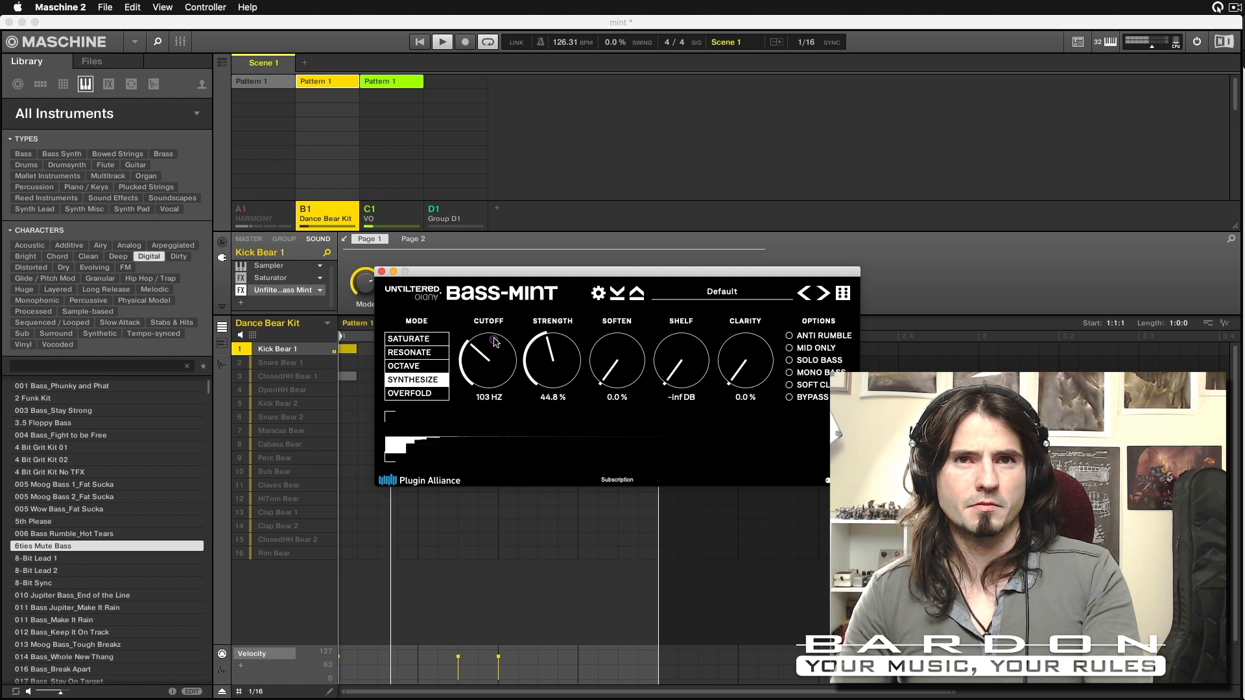
{"action": "left_click_drag", "start_coordinate": [594, 378], "coordinate": [595, 348]}
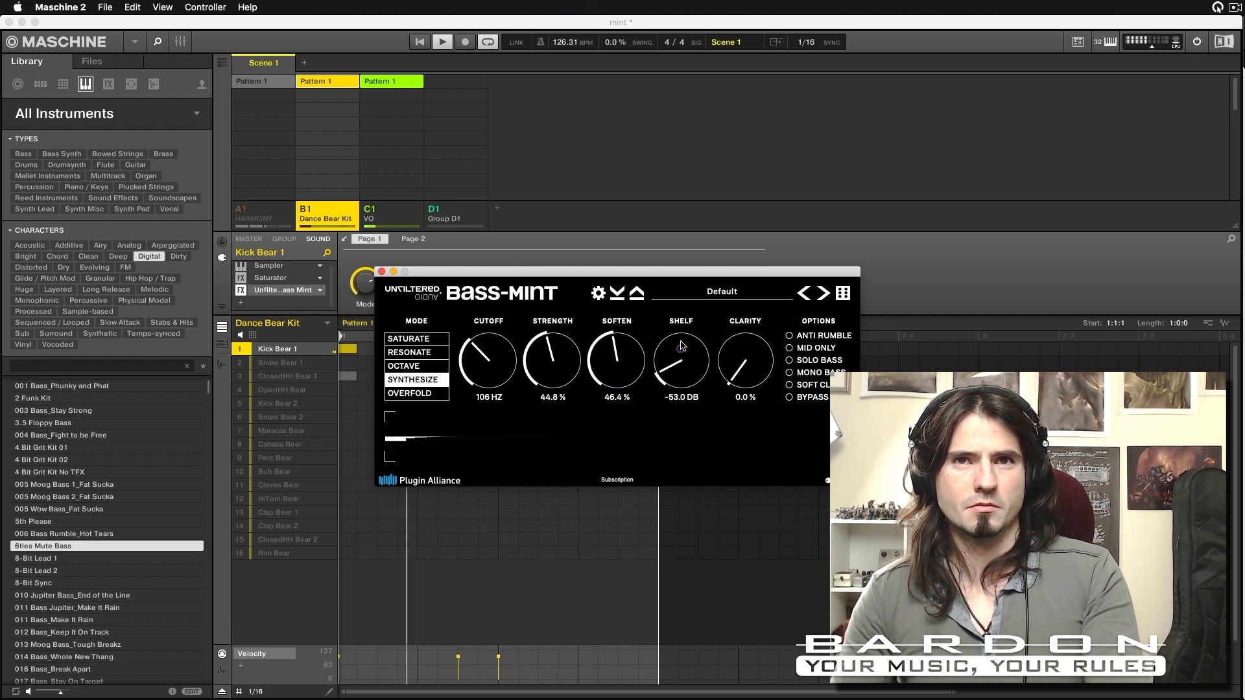
{"action": "left_click_drag", "start_coordinate": [681, 347], "coordinate": [692, 263]}
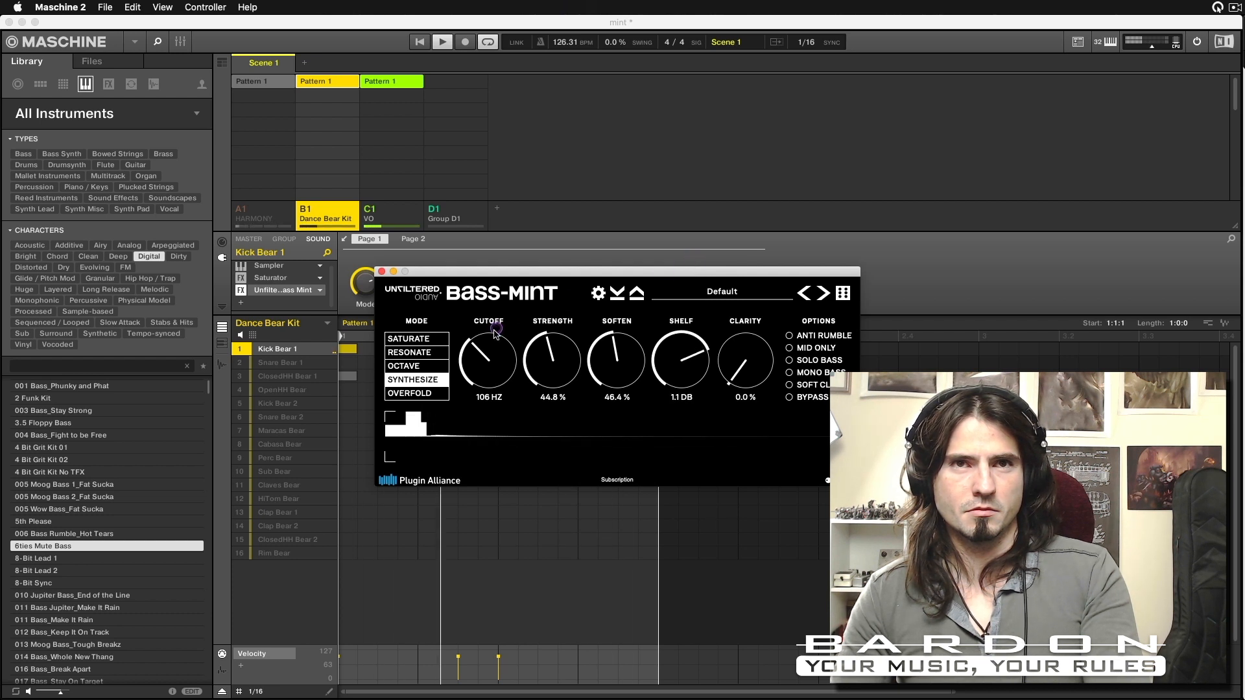
Refine the playing kick with Cutoff at 70.1 Hz, Strength at 29.6%, Soften at 26.3% and Clarity at 41.4%.
{"action": "left_click_drag", "start_coordinate": [481, 354], "coordinate": [484, 381]}
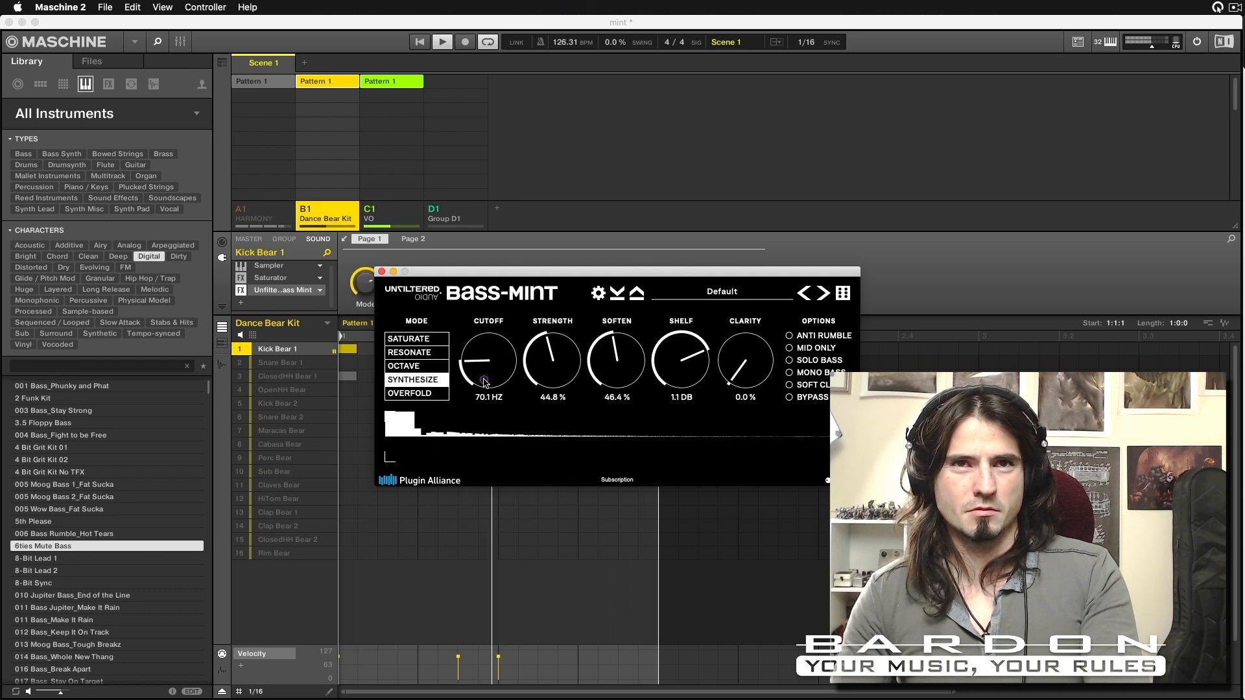
{"action": "mouse_move", "coordinate": [551, 363]}
{"action": "left_mouse_down"}
{"action": "mouse_move", "coordinate": [551, 377]}
{"action": "mouse_move", "coordinate": [615, 382]}
{"action": "mouse_move", "coordinate": [557, 358]}
{"action": "left_mouse_up"}
{"action": "left_click_drag", "start_coordinate": [744, 361], "coordinate": [739, 311]}
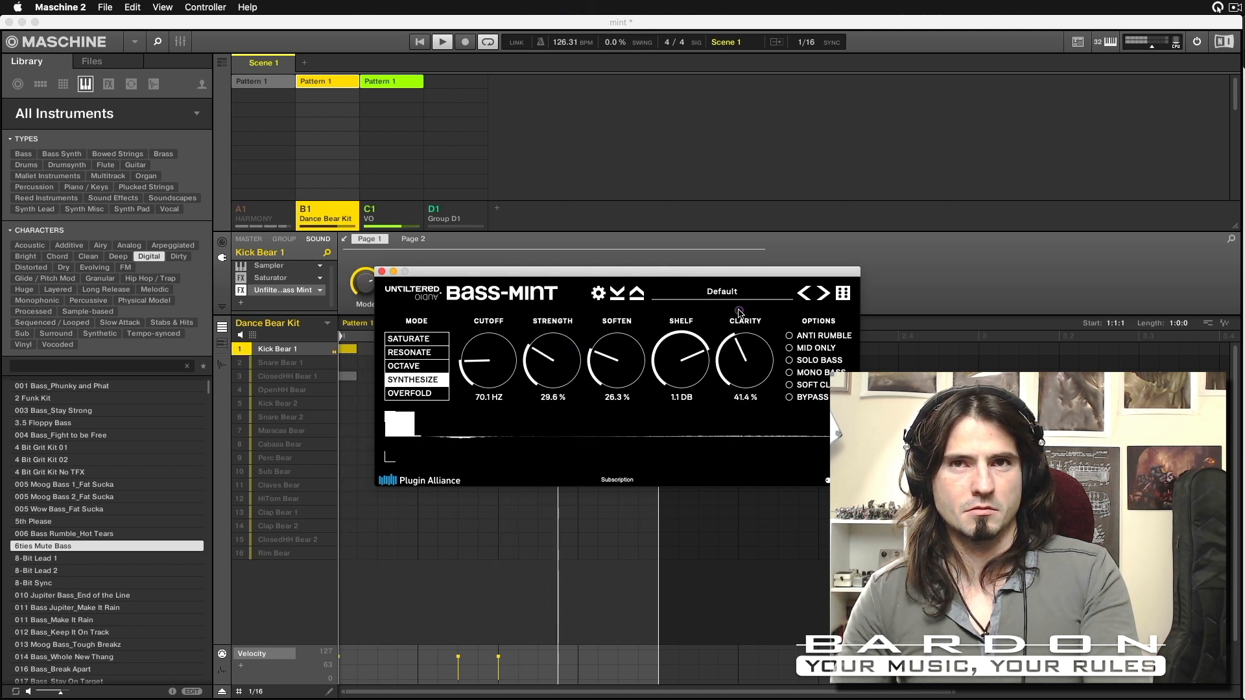
Enable Soft Clip, Anti Rumble and Mono Bass for the synthesized kick and compare it against bypass.
{"action": "left_click", "coordinate": [788, 385]}
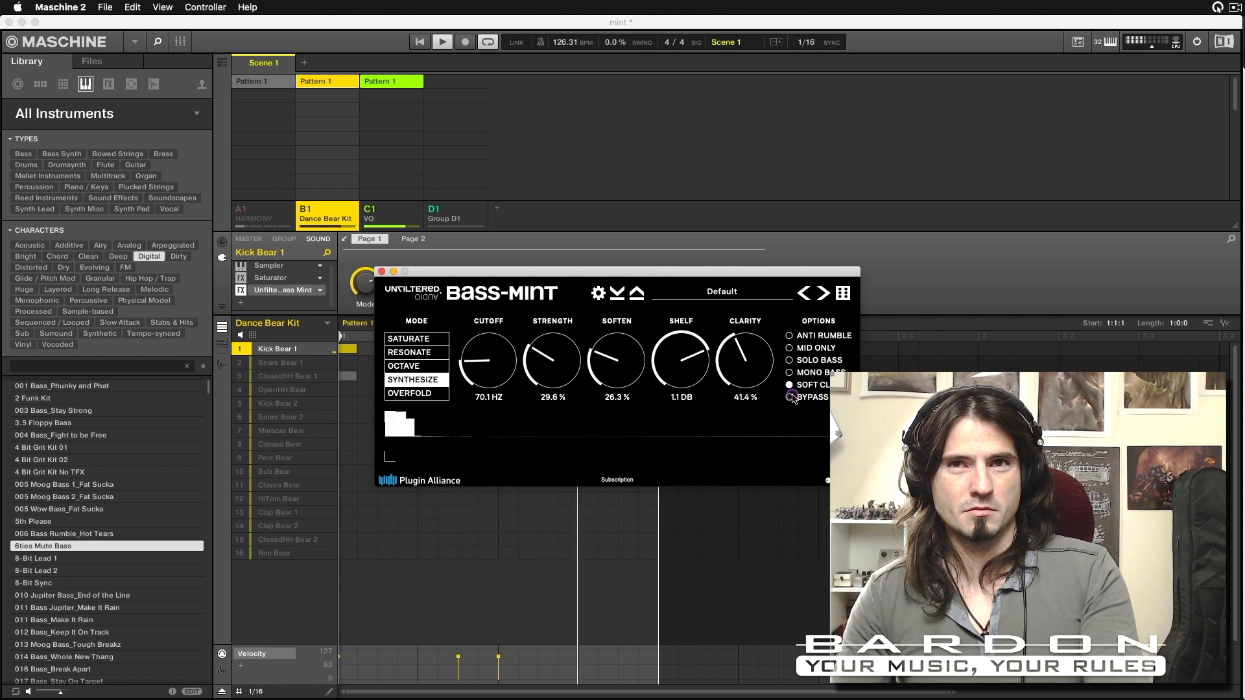
{"action": "left_click", "coordinate": [789, 336]}
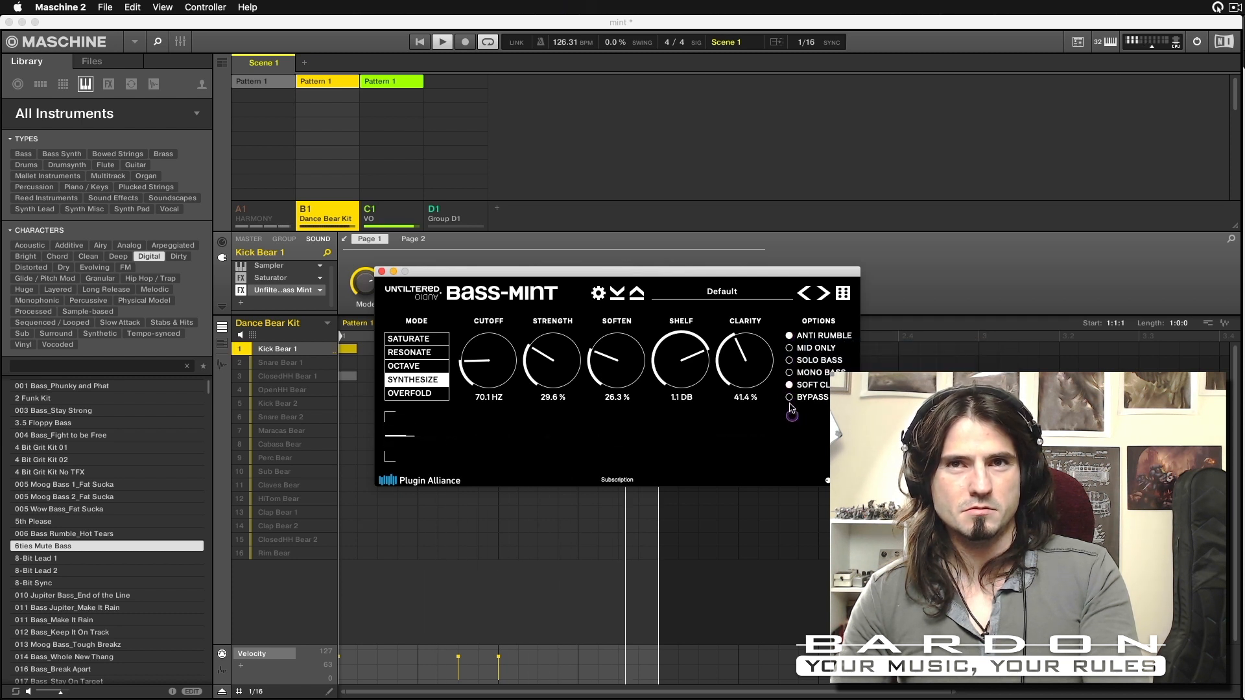
{"action": "left_click", "coordinate": [789, 372]}
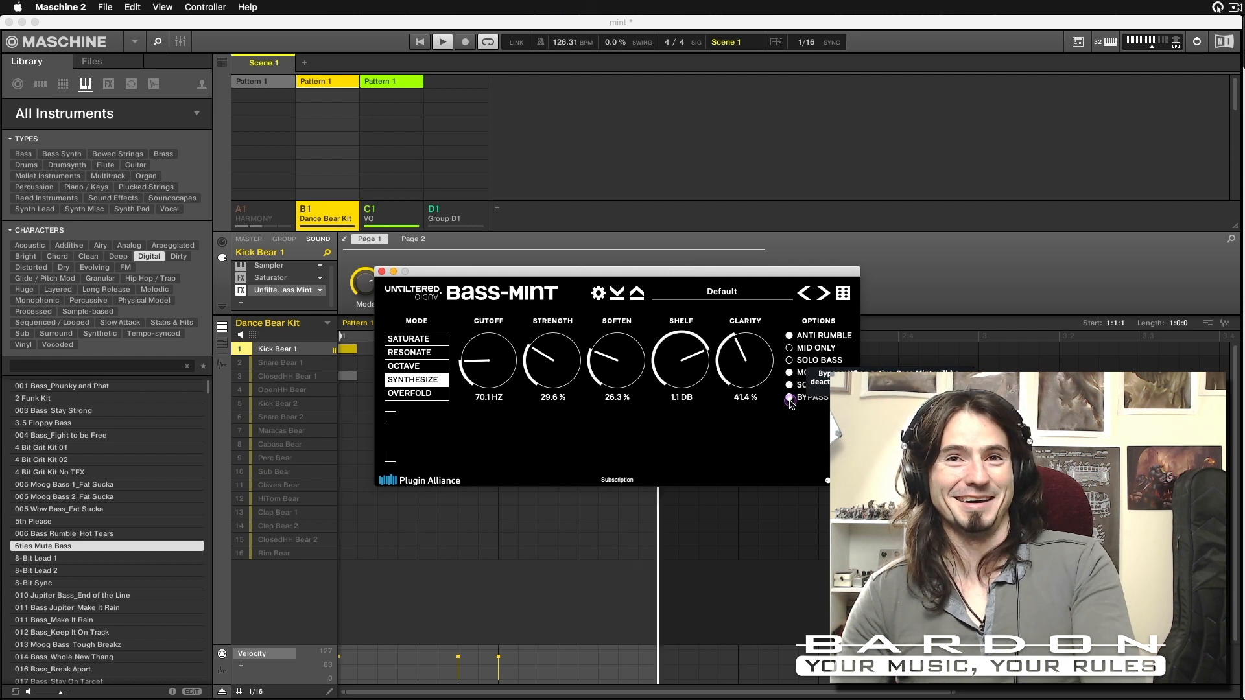
{"action": "left_click", "coordinate": [789, 399]}
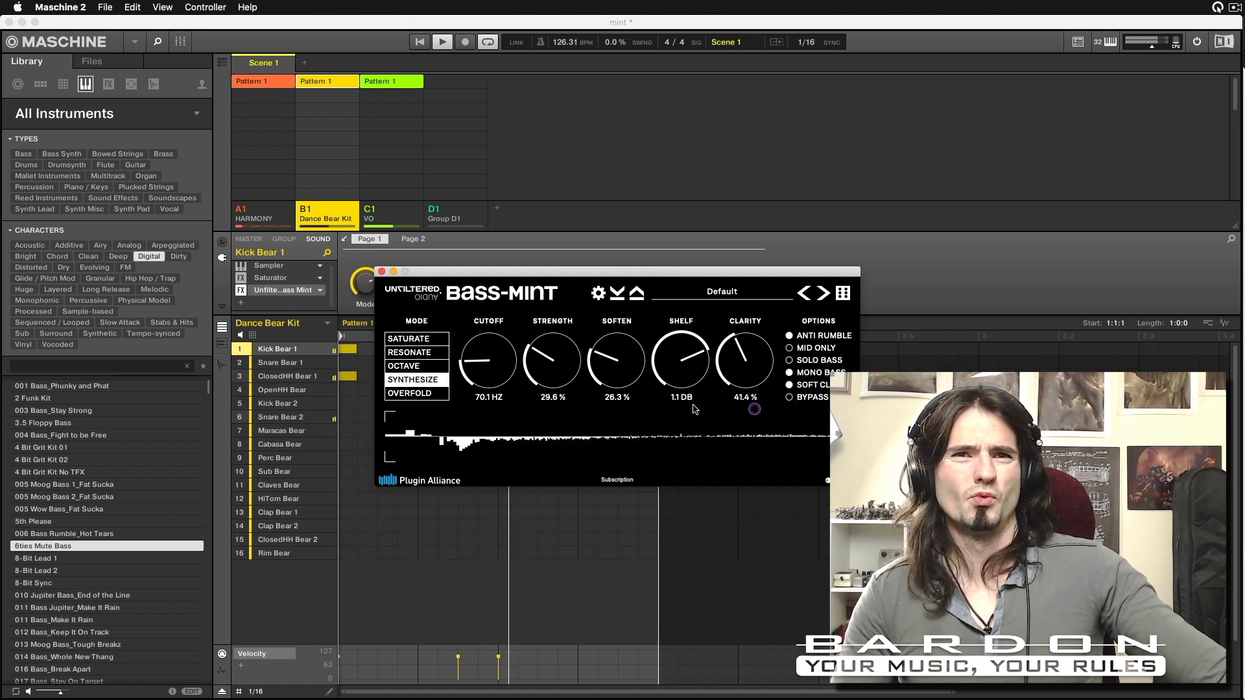
Set Strength to 35.3% and Cutoff to 75.1 Hz with the full pattern playing, and stop playback.
{"action": "left_click_drag", "start_coordinate": [545, 373], "coordinate": [495, 363]}
{"action": "key", "text": "space"}
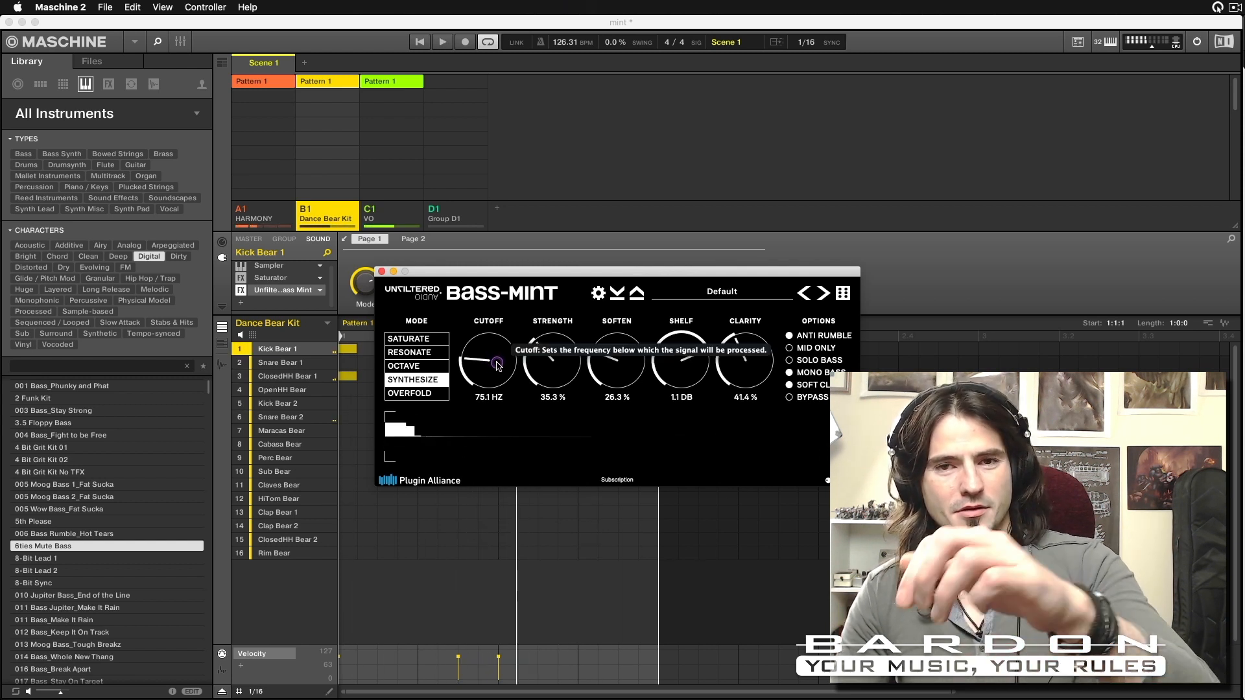